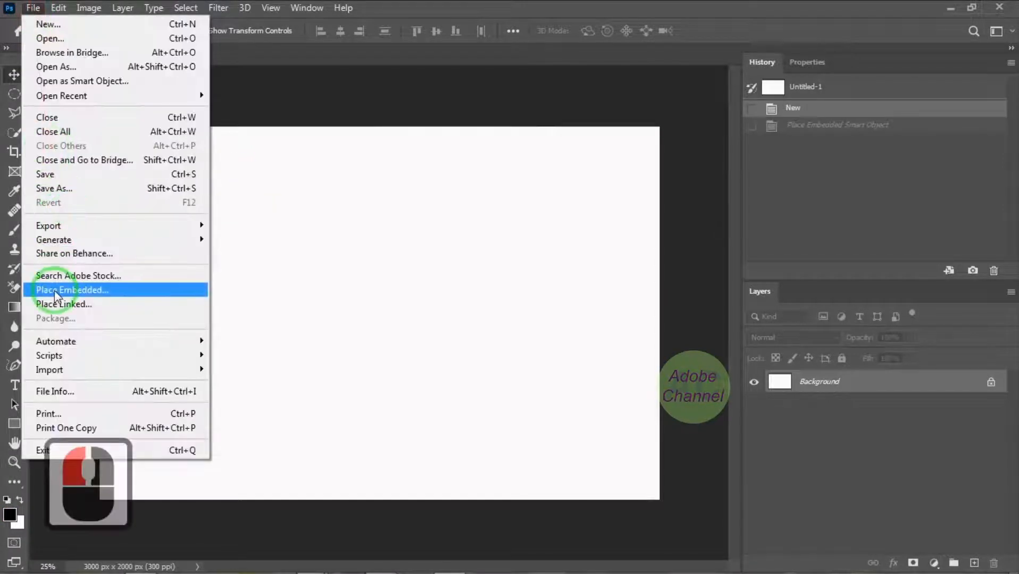
# Place the Wall image as an embedded object scaled to cover the whole canvas, and delete the Background layer
pyautogui.click(57, 290)
pyautogui.click(337, 165)
pyautogui.click(426, 357)
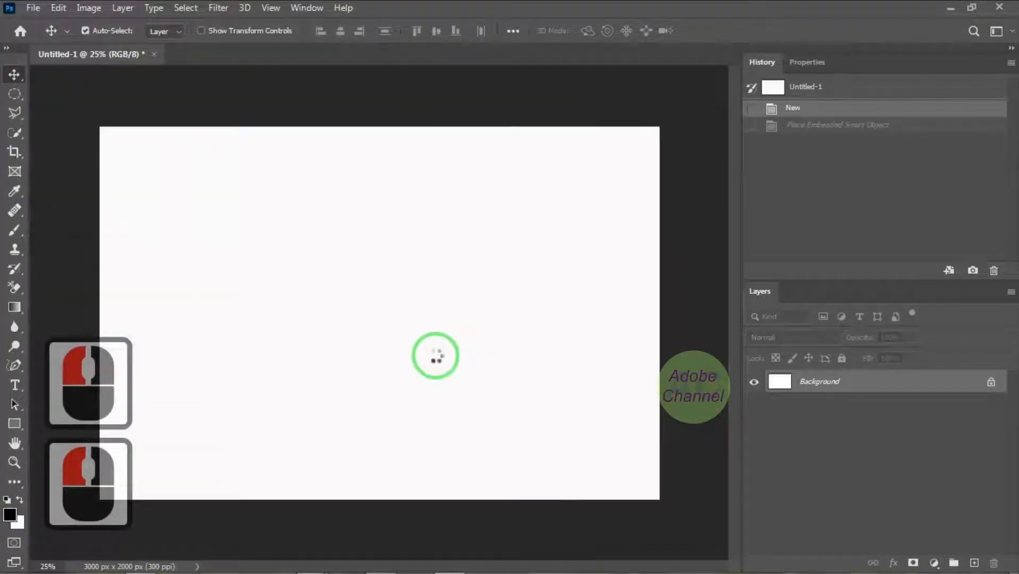
pyautogui.moveTo(650, 128); pyautogui.dragTo(667, 113)
pyautogui.moveTo(109, 281); pyautogui.dragTo(86, 315)
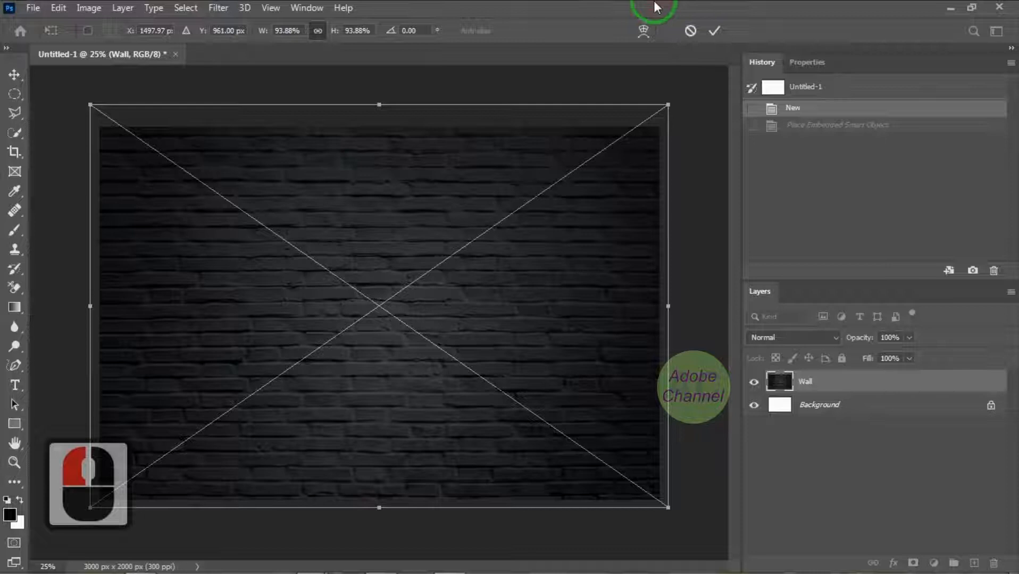
pyautogui.press('Return')
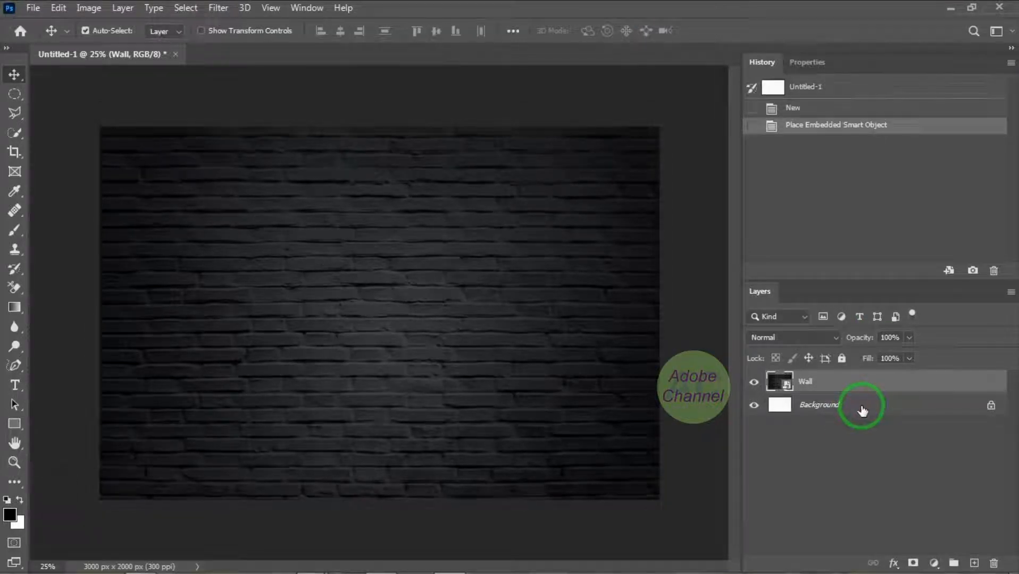
pyautogui.click(865, 413)
pyautogui.press('Delete')
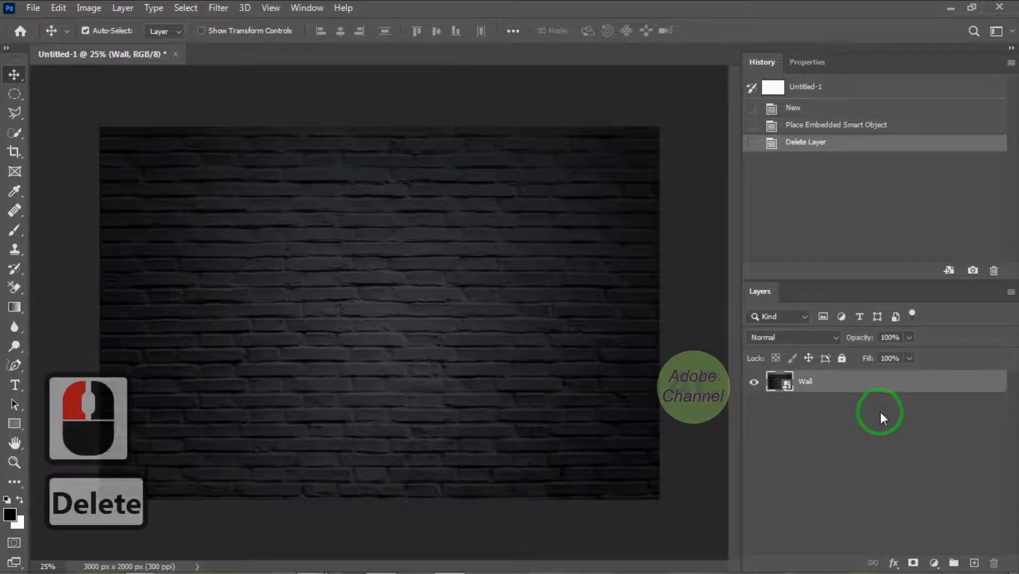
# Add a Levels adjustment layer above the wall with input levels 15, 0.9 and 225
pyautogui.click(934, 564)
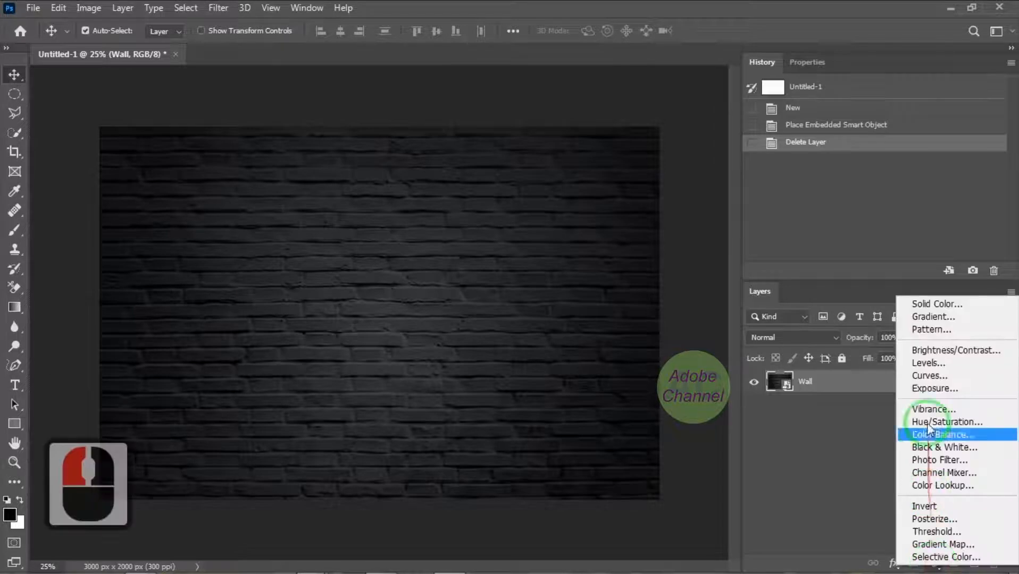
pyautogui.click(922, 376)
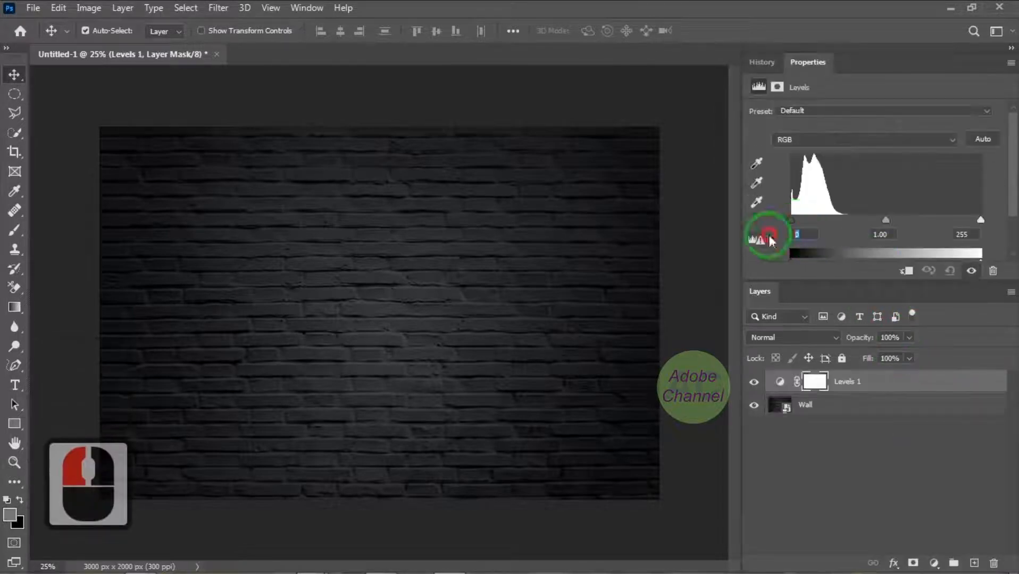
pyautogui.write('15')
pyautogui.click(880, 234)
pyautogui.write('0.9')
pyautogui.click(967, 234)
pyautogui.write('225')
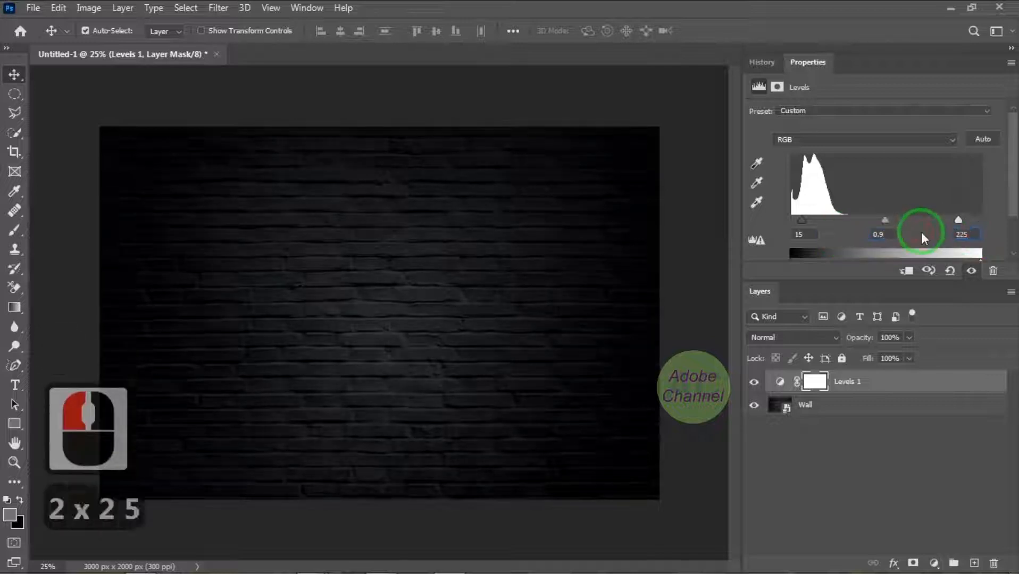
pyautogui.click(923, 234)
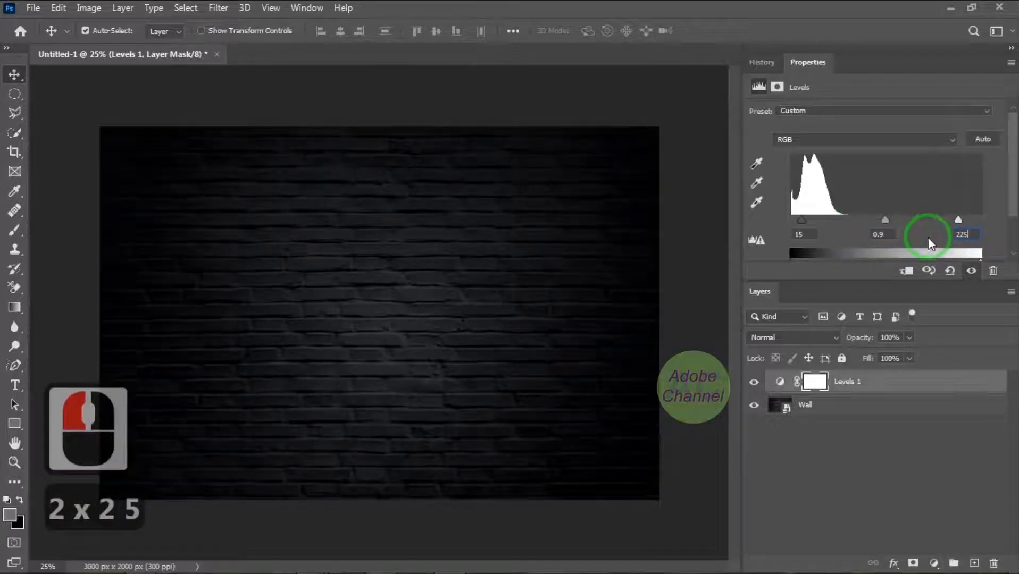
# Add a Brightness/Contrast adjustment layer with brightness 120 and contrast 20
pyautogui.click(939, 564)
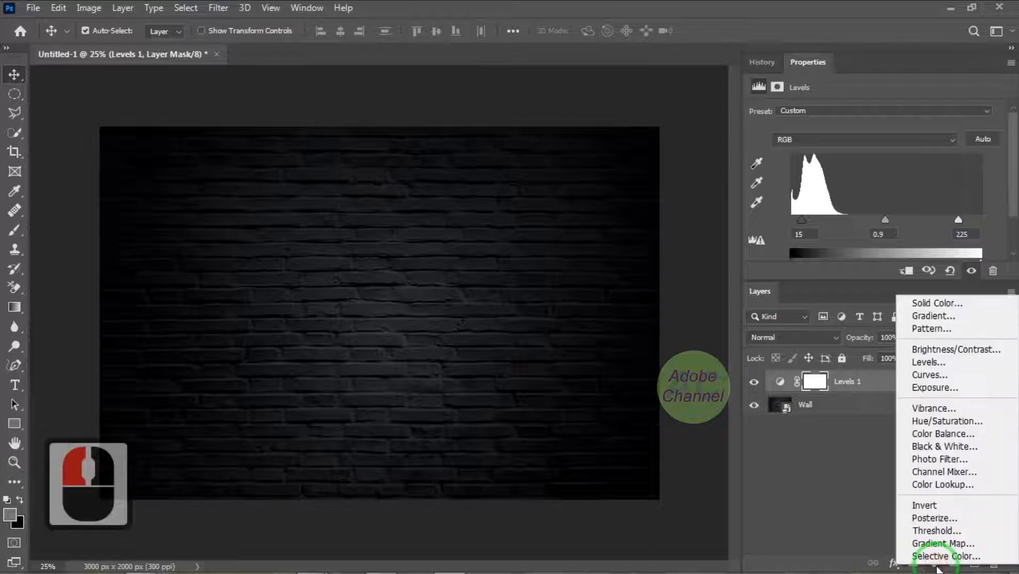
pyautogui.click(972, 352)
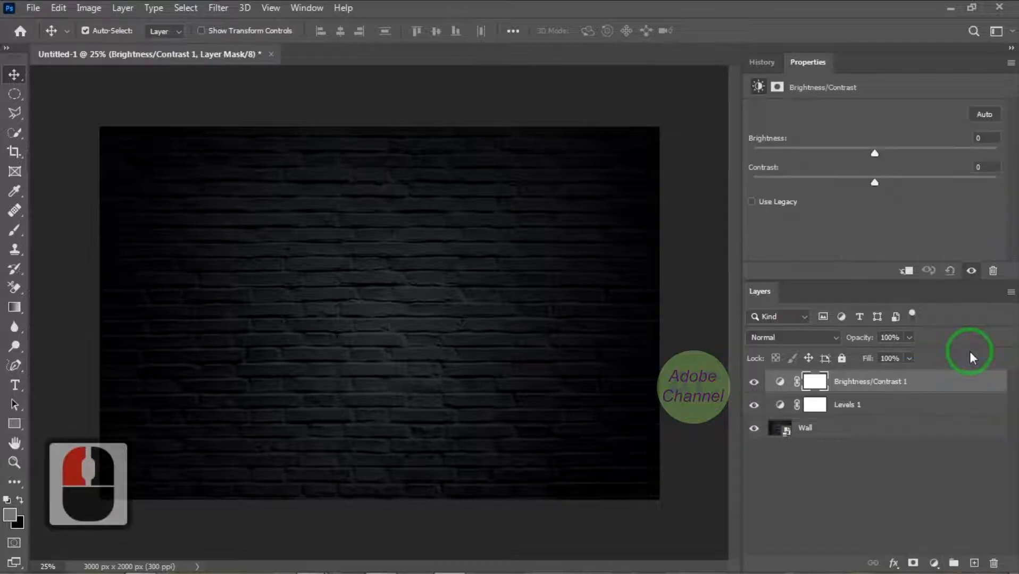
pyautogui.click(985, 139)
pyautogui.write('120')
pyautogui.click(977, 167)
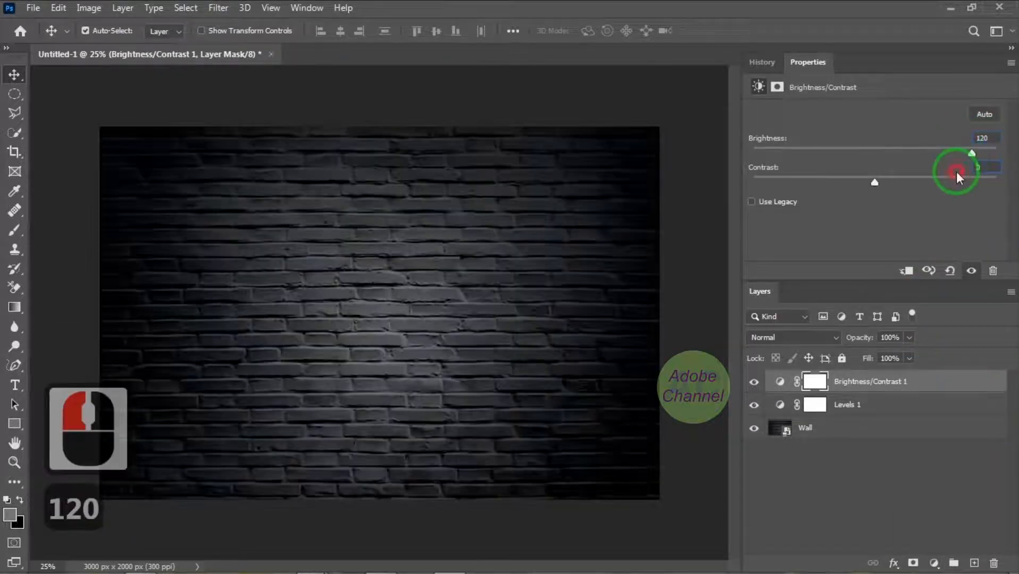
pyautogui.write('20')
pyautogui.click(939, 214)
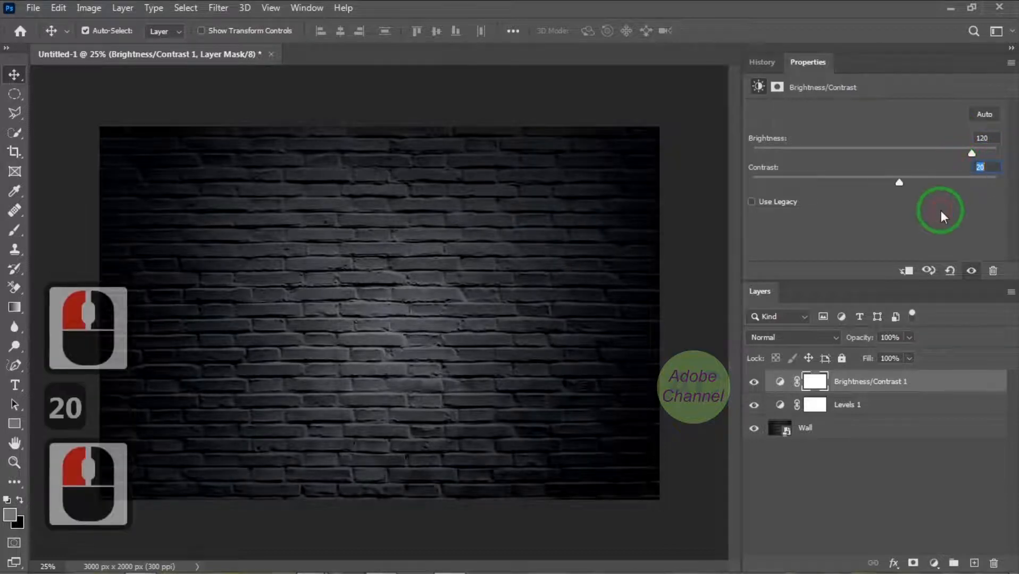
# Add a Vibrance adjustment layer with vibrance +60 and saturation +50
pyautogui.click(934, 564)
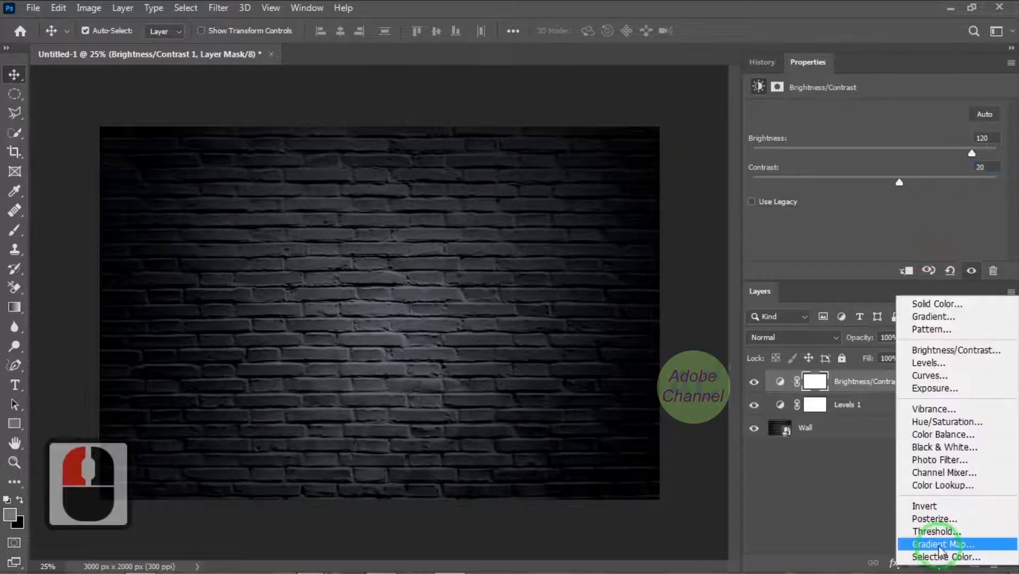
pyautogui.click(942, 411)
pyautogui.click(985, 113)
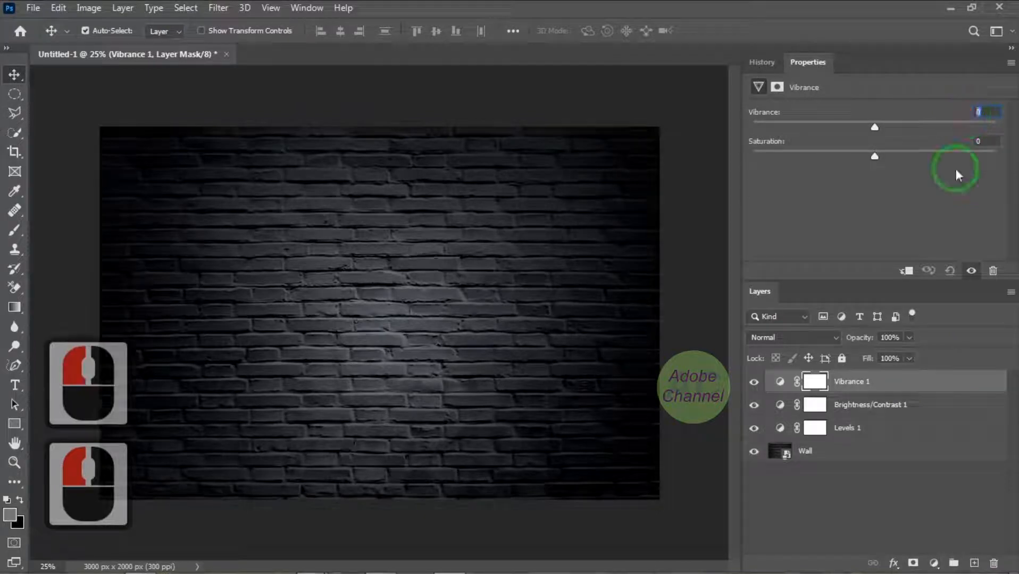
pyautogui.write('60')
pyautogui.press('Tab')
pyautogui.write('50')
pyautogui.press('Return')
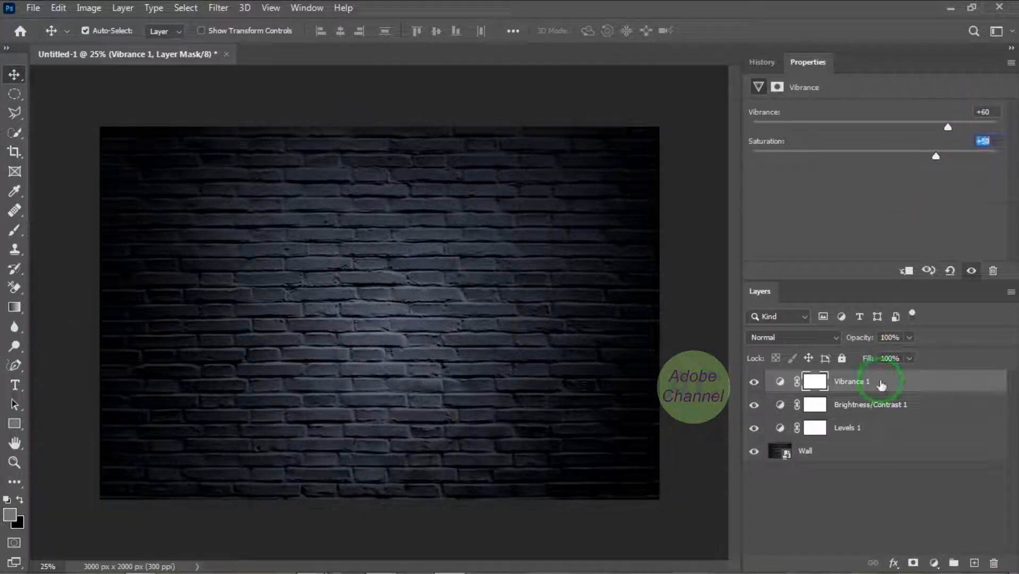
# Group the Vibrance, Brightness/Contrast and Levels layers and name the group "adjustment"
pyautogui.click(881, 383)
pyautogui.keyDown('shift'); pyautogui.click(875, 429); pyautogui.keyUp('shift')
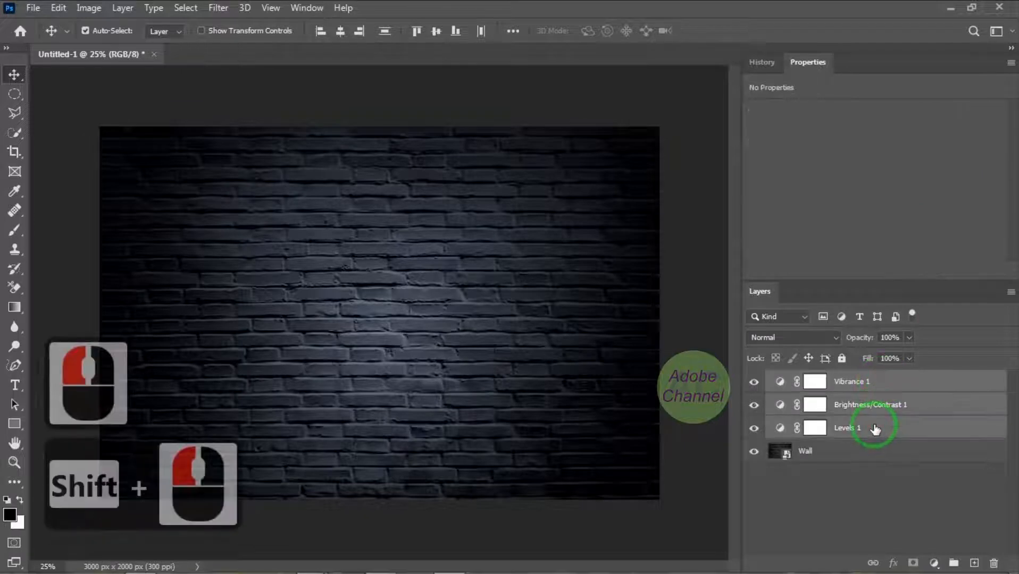
pyautogui.hotkey('ctrl', 'g')
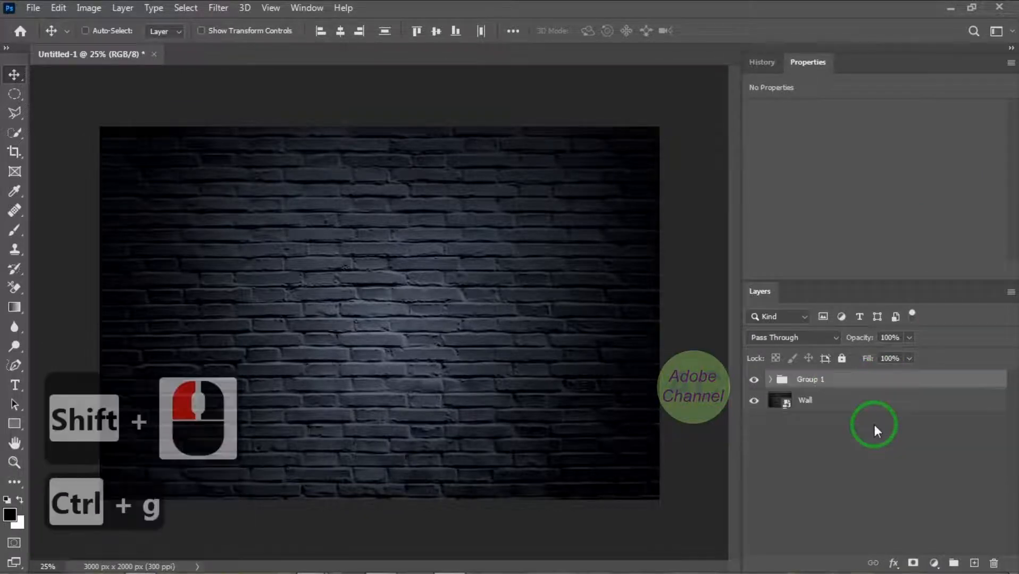
pyautogui.doubleClick(818, 380)
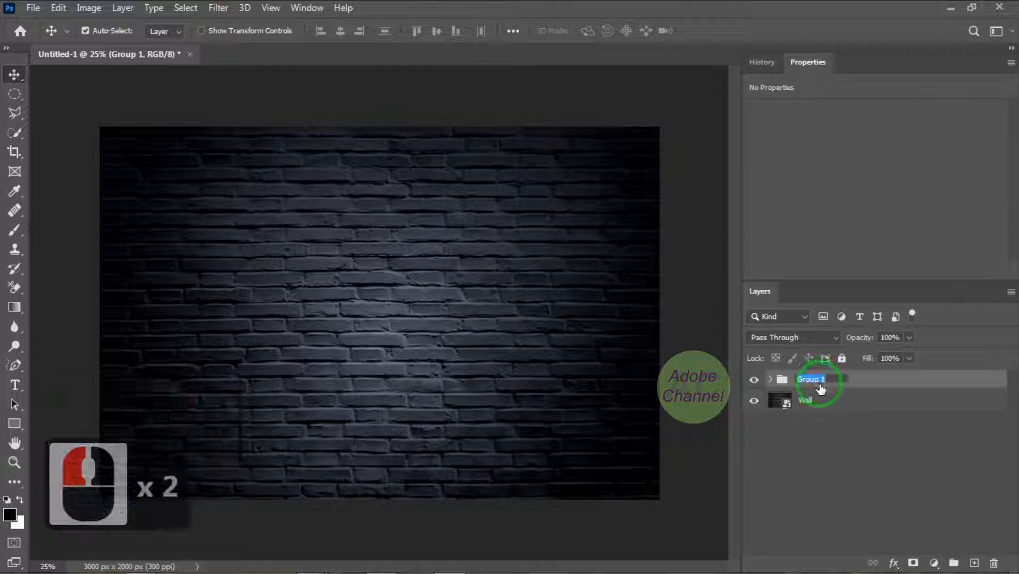
pyautogui.write('adj')
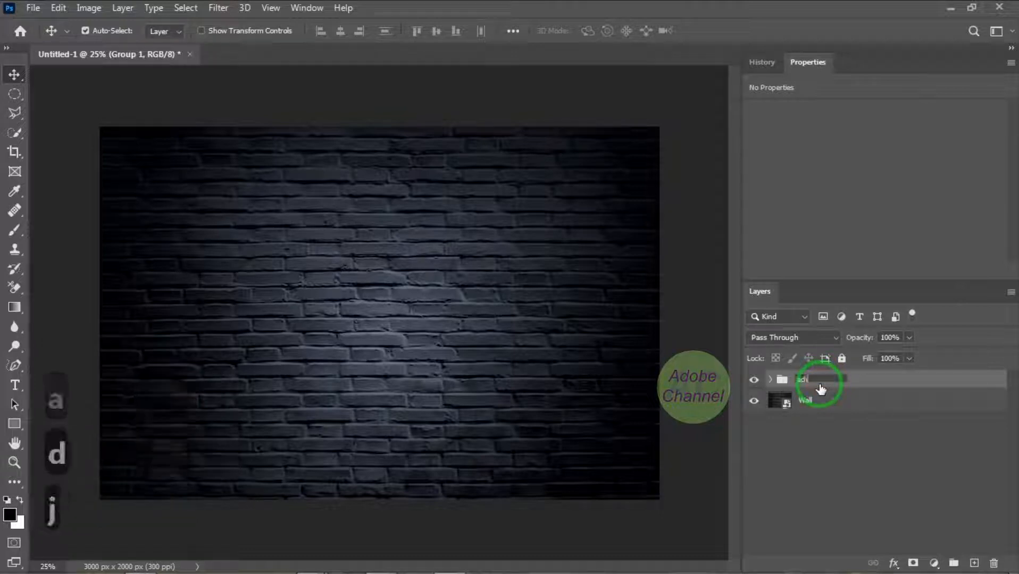
pyautogui.write('ustment')
pyautogui.click(852, 420)
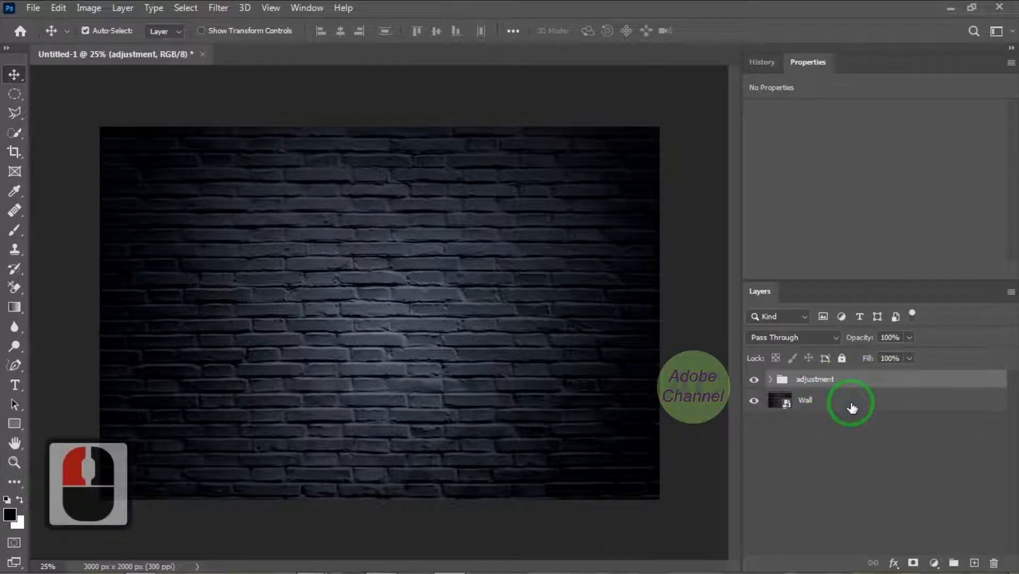
# Add a Solid Color fill layer directly above the Wall layer in dark green, 103e0b
pyautogui.click(853, 408)
pyautogui.click(934, 563)
pyautogui.click(934, 303)
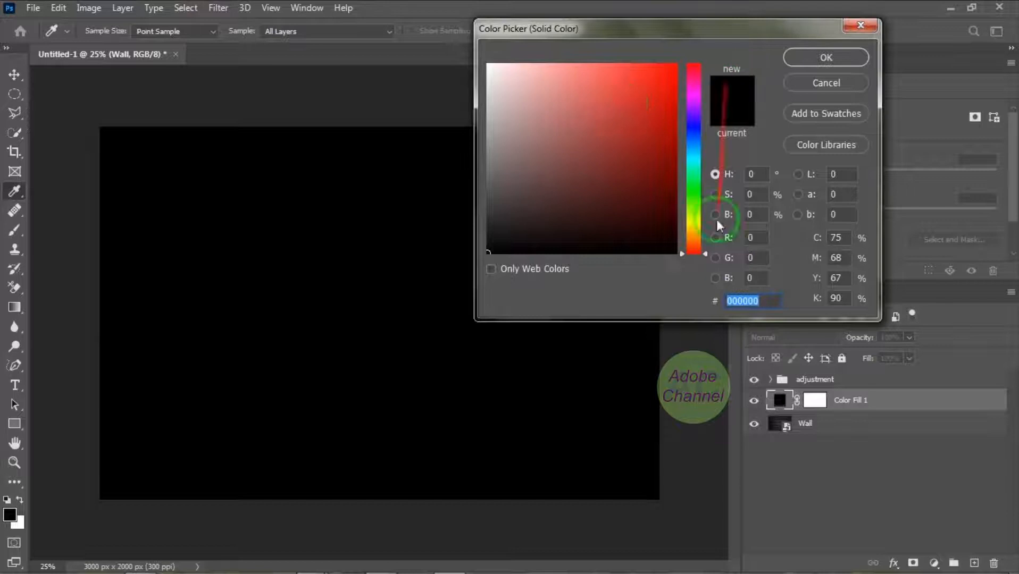
pyautogui.click(693, 194)
pyautogui.moveTo(669, 110); pyautogui.dragTo(662, 178)
pyautogui.click(642, 167)
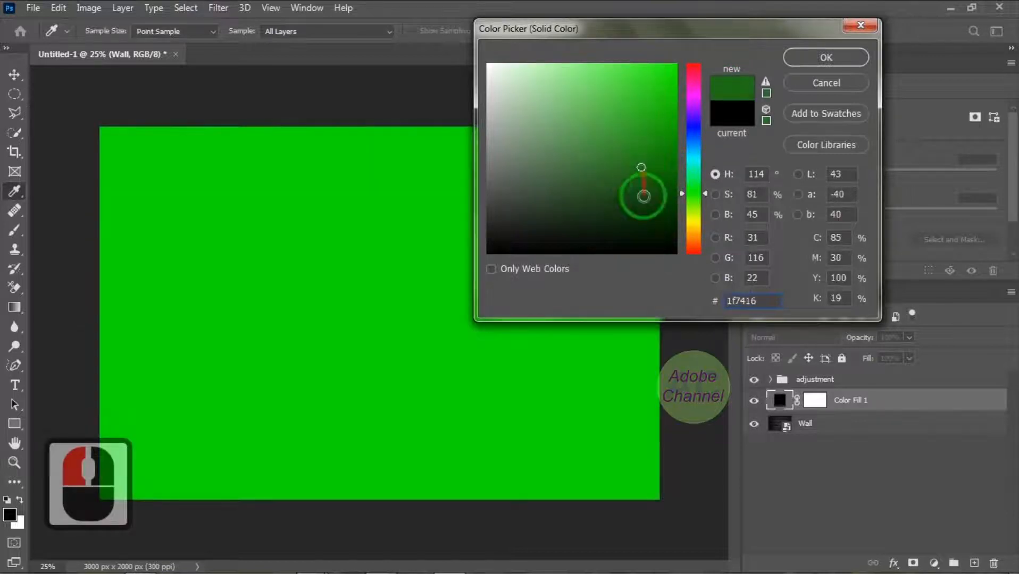
pyautogui.click(642, 208)
pyautogui.click(827, 59)
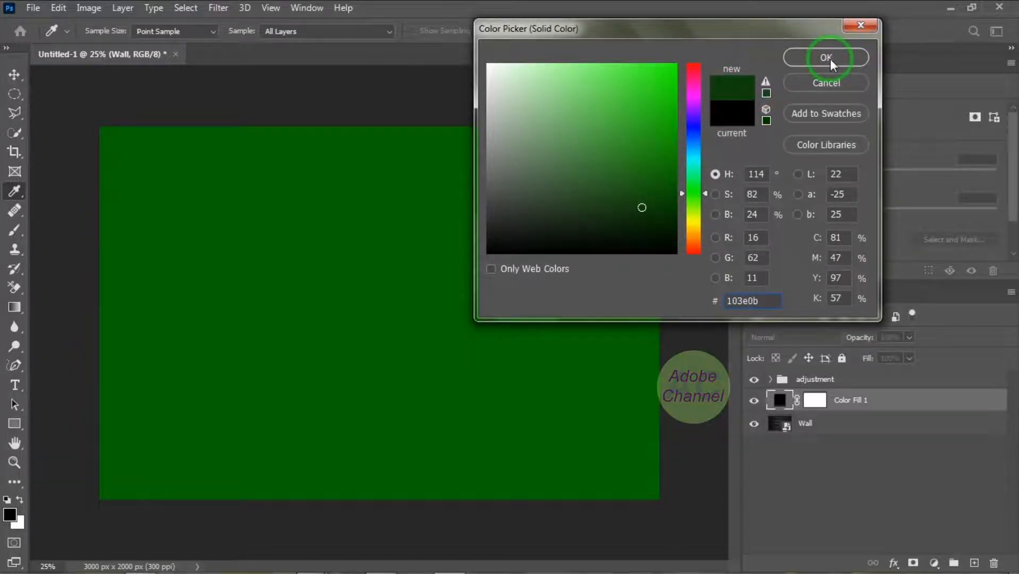
# Place the "1" image with the HAPPY NEW YEAR text as an embedded object above the color fill
pyautogui.click(32, 9)
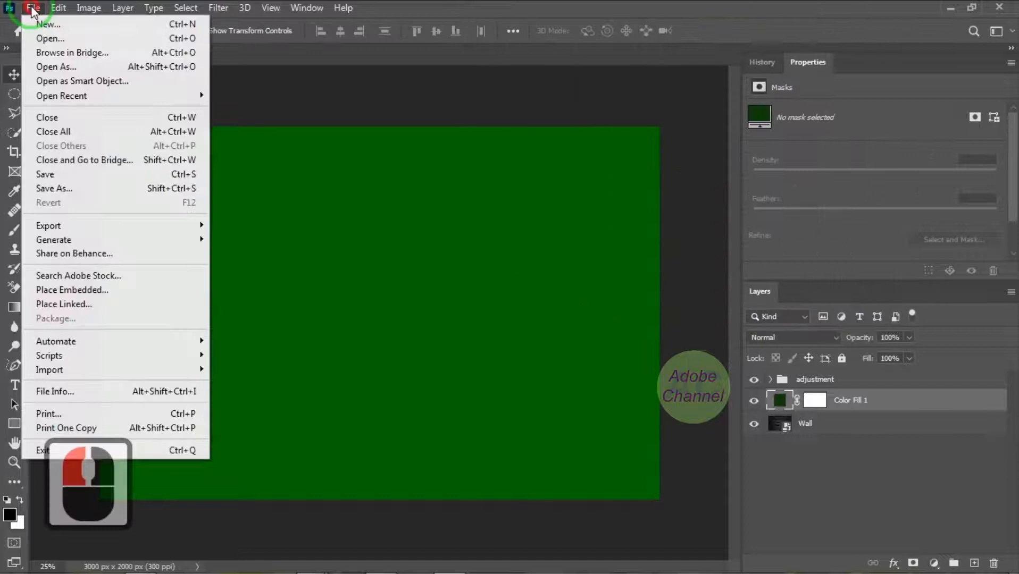
pyautogui.click(56, 290)
pyautogui.click(174, 123)
pyautogui.click(434, 356)
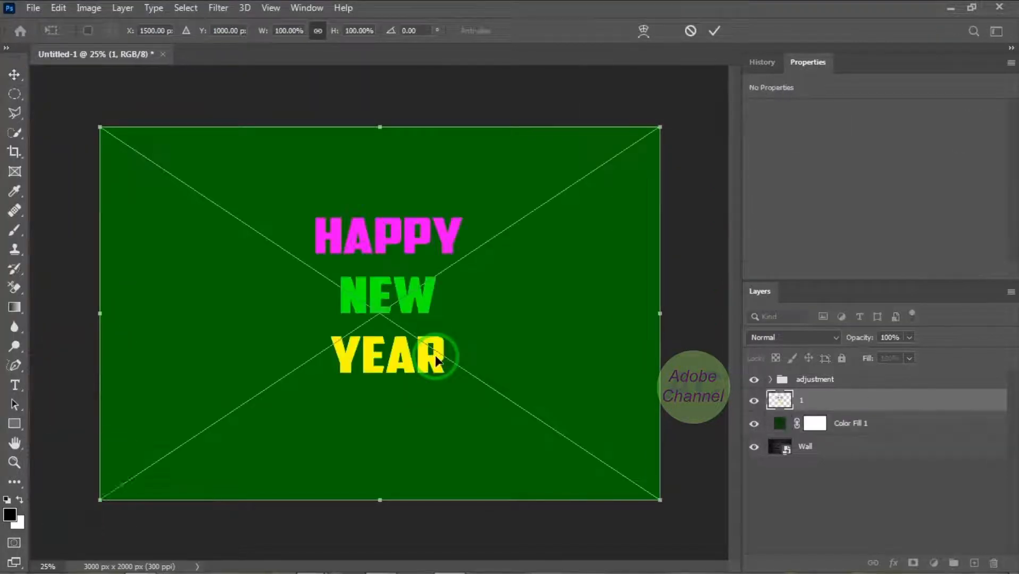
# Enlarge the placed HAPPY NEW YEAR text to about 149% and position it near the middle of the canvas
pyautogui.moveTo(665, 315); pyautogui.dragTo(691, 314)
pyautogui.moveTo(102, 315); pyautogui.dragTo(1, 324)
pyautogui.moveTo(347, 545); pyautogui.dragTo(337, 568)
pyautogui.scroll(-3, 350, 339)
pyautogui.moveTo(348, 137); pyautogui.dragTo(391, 91)
pyautogui.moveTo(438, 313); pyautogui.dragTo(453, 335)
pyautogui.moveTo(477, 306); pyautogui.dragTo(479, 305)
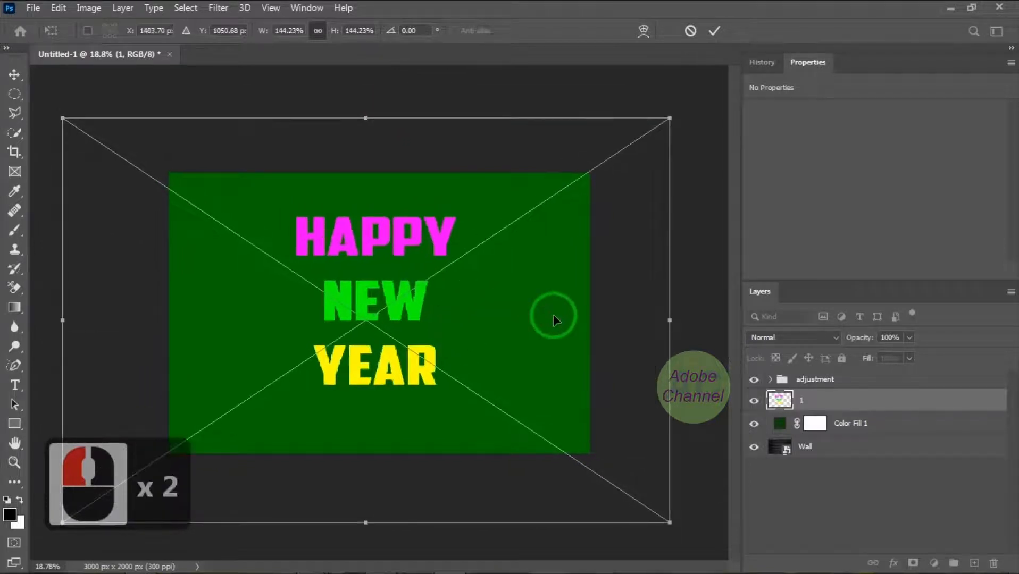
pyautogui.moveTo(671, 118); pyautogui.dragTo(690, 101)
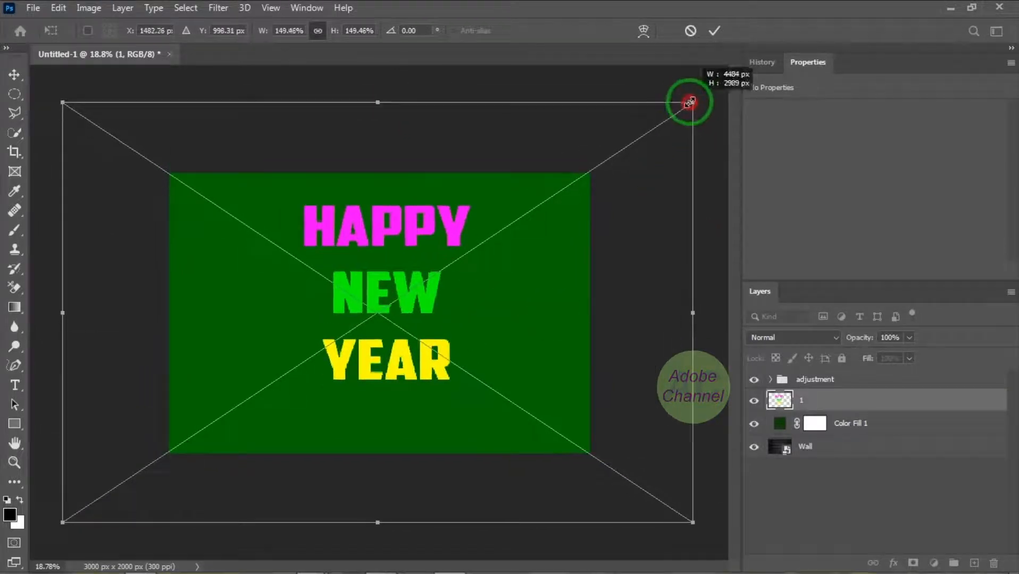
pyautogui.moveTo(374, 377); pyautogui.dragTo(360, 386)
pyautogui.press('Return')
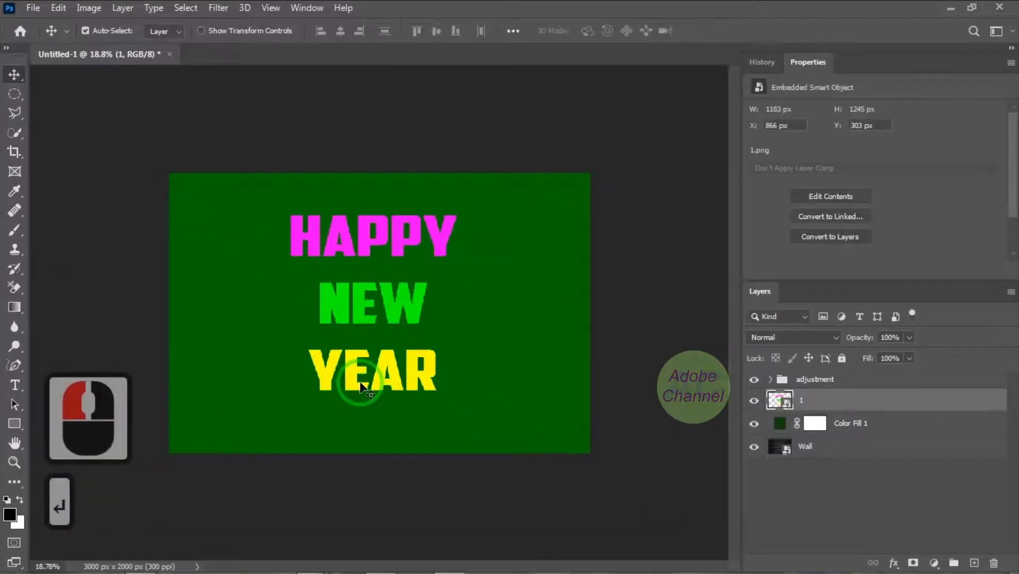
pyautogui.click(899, 424)
pyautogui.rightClick(884, 428)
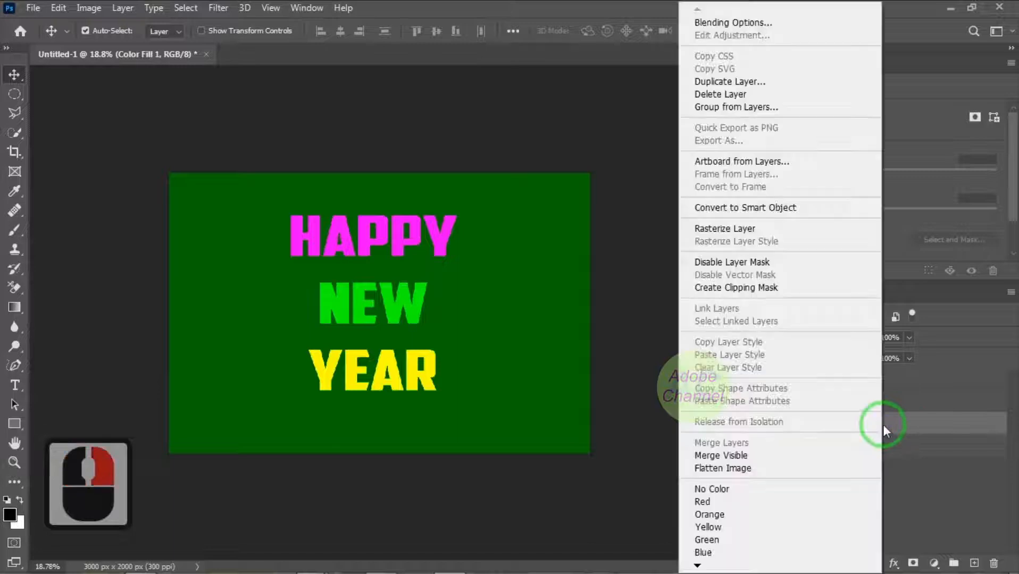
pyautogui.click(791, 210)
pyautogui.hotkey('ctrl', 'z')
# Convert the "1" text layer and the Color Fill 1 layer together into one smart object
pyautogui.keyDown('shift'); pyautogui.click(849, 402); pyautogui.keyUp('shift')
pyautogui.rightClick(850, 405)
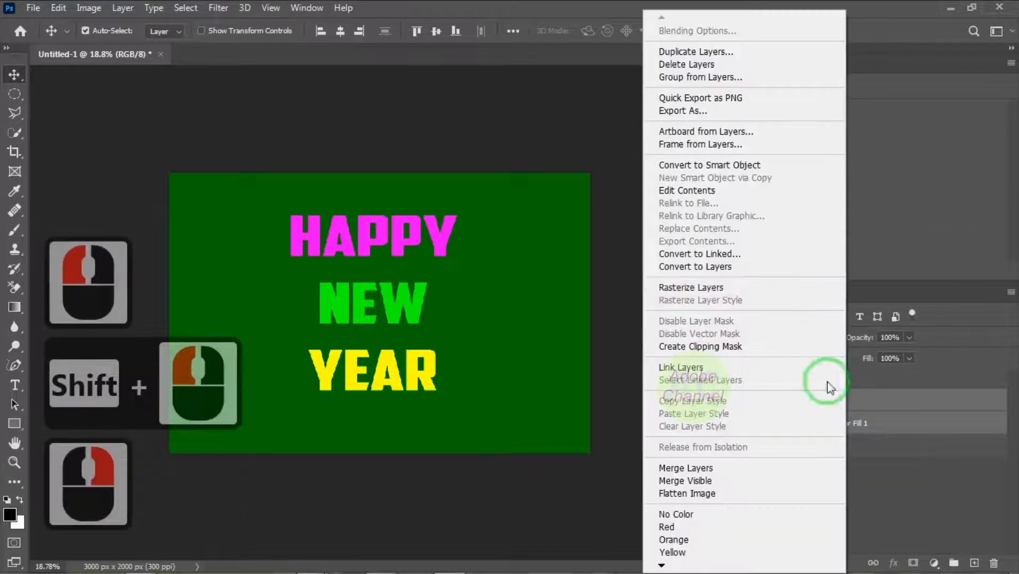
pyautogui.click(753, 166)
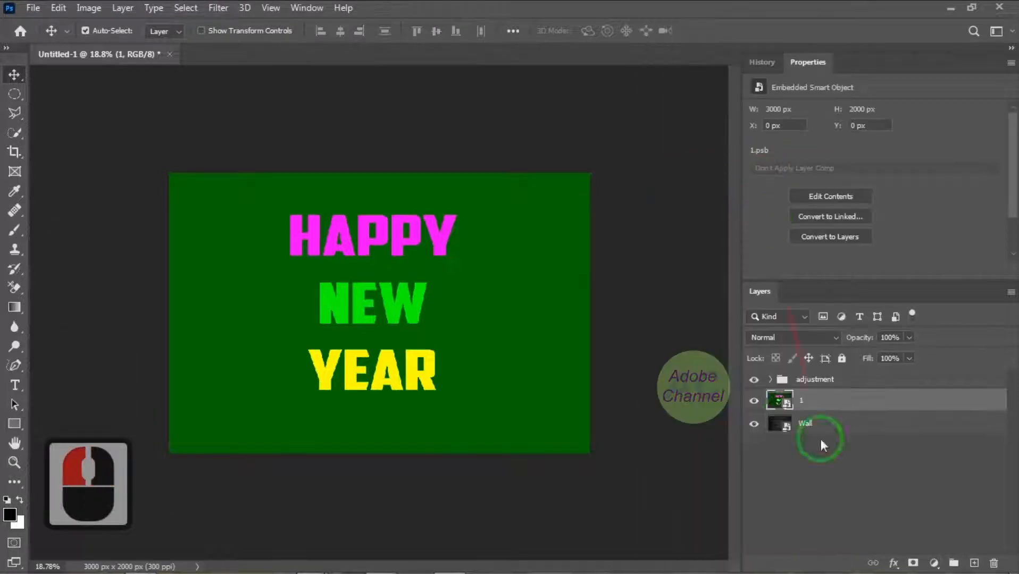
# Open the combined smart object's contents, delete its Color Fill 1 layer, save it and return to the Untitled-1 document
pyautogui.doubleClick(779, 409)
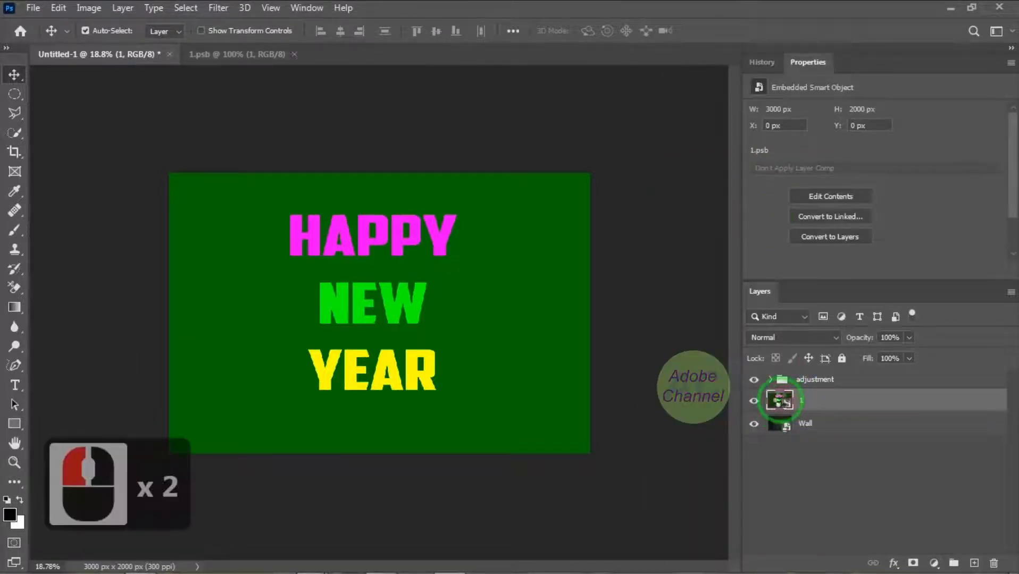
pyautogui.click(880, 408)
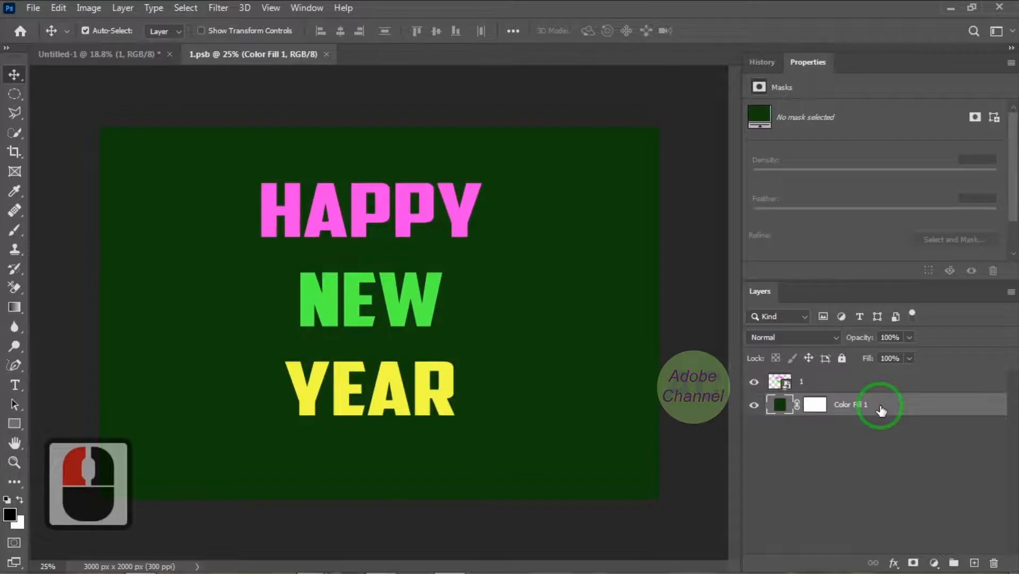
pyautogui.press('Delete')
pyautogui.hotkey('ctrl', 's')
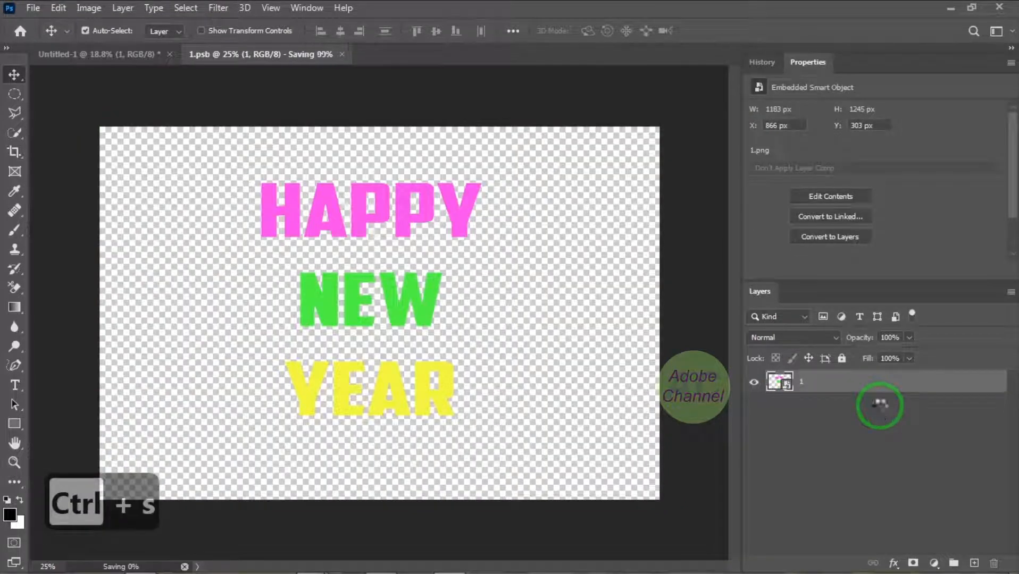
pyautogui.click(107, 55)
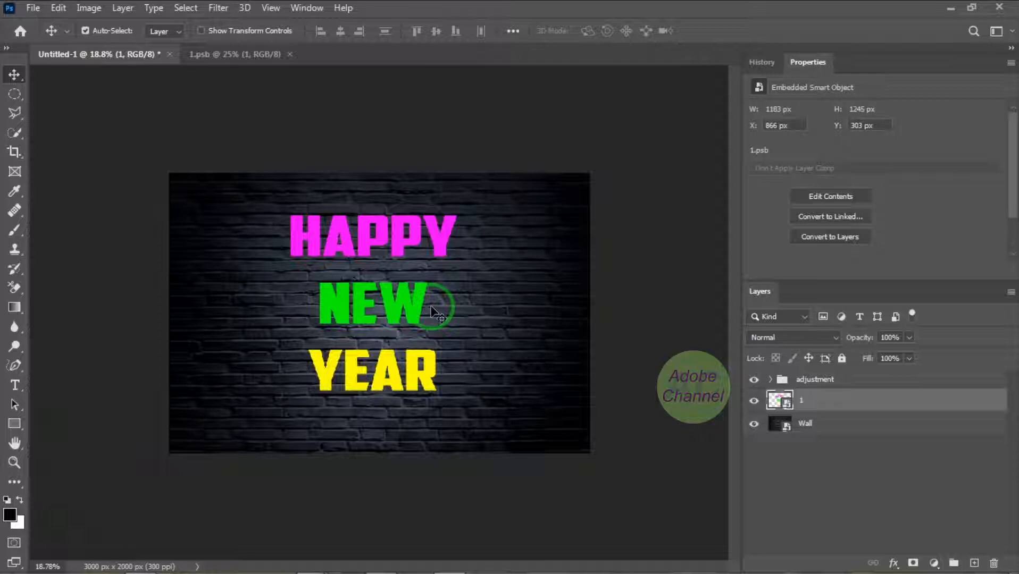
# Hide the "1" smart object layer and duplicate it three times
pyautogui.click(754, 403)
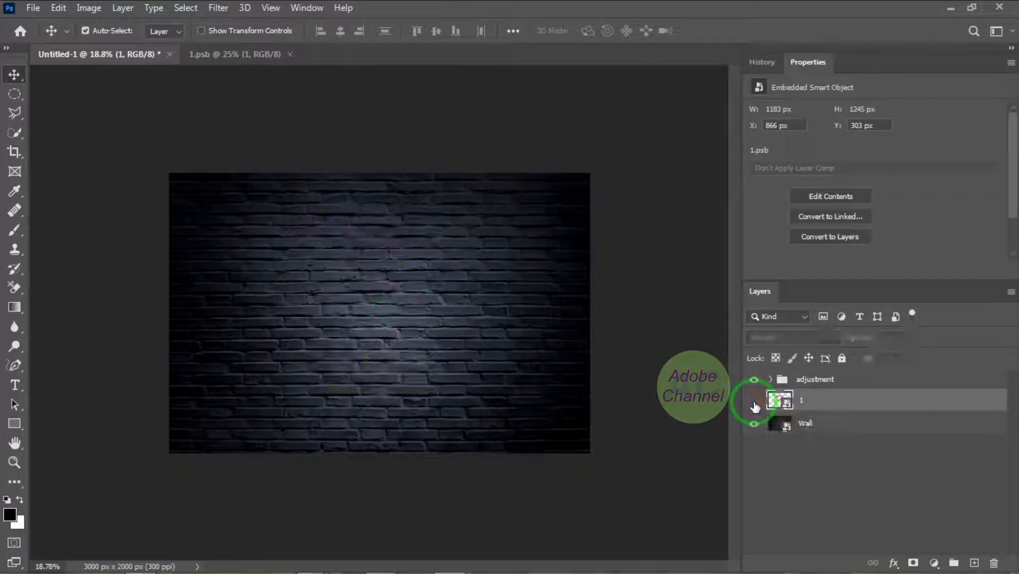
pyautogui.hotkey('ctrl', 'j')
pyautogui.hotkey('ctrl', 'j')
pyautogui.hotkey('ctrl', 'j')
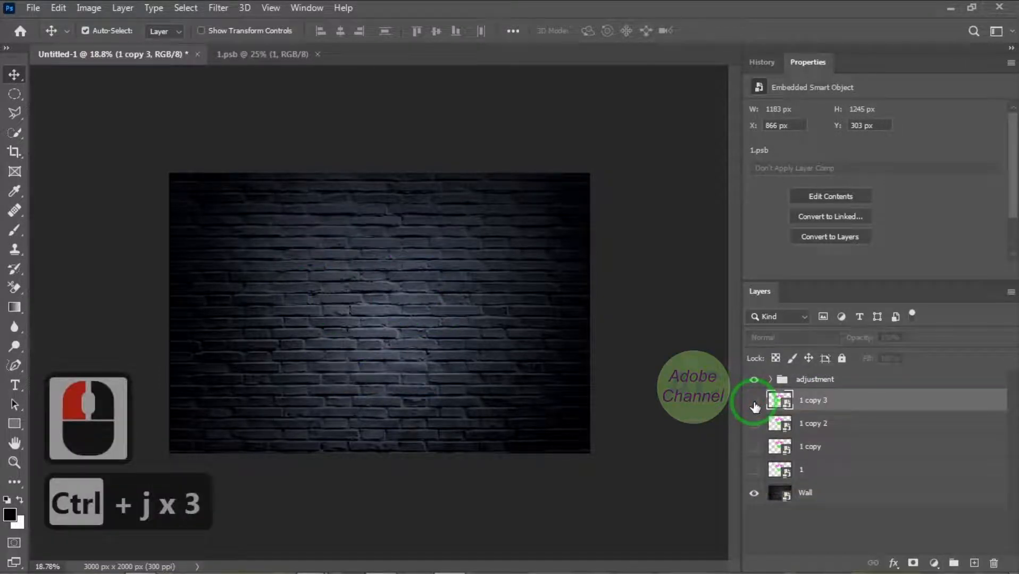
# Show the "1 copy" layer and apply a Gaussian Blur with a 20-pixel radius to it
pyautogui.click(851, 448)
pyautogui.click(753, 449)
pyautogui.click(219, 9)
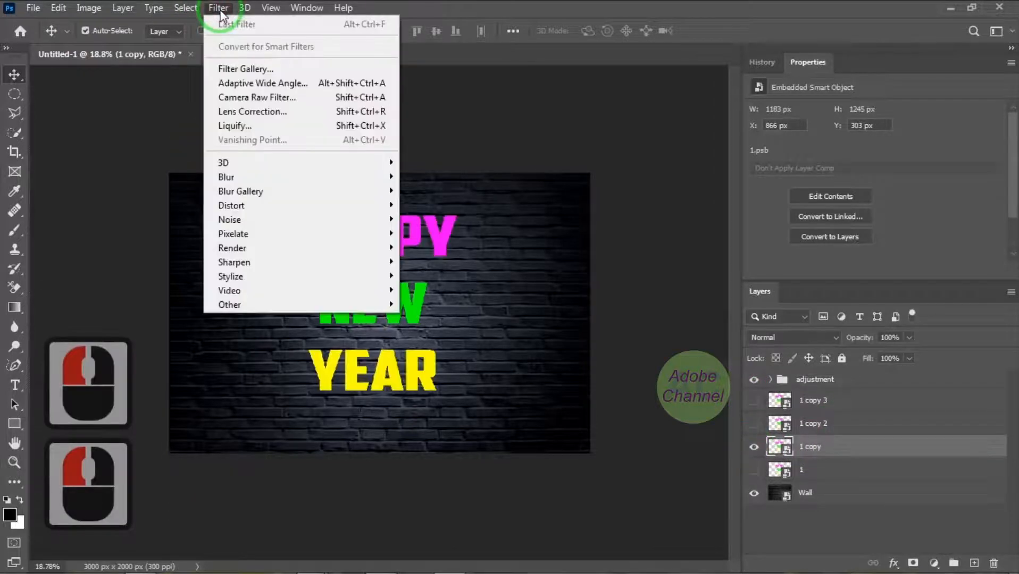
pyautogui.click(228, 176)
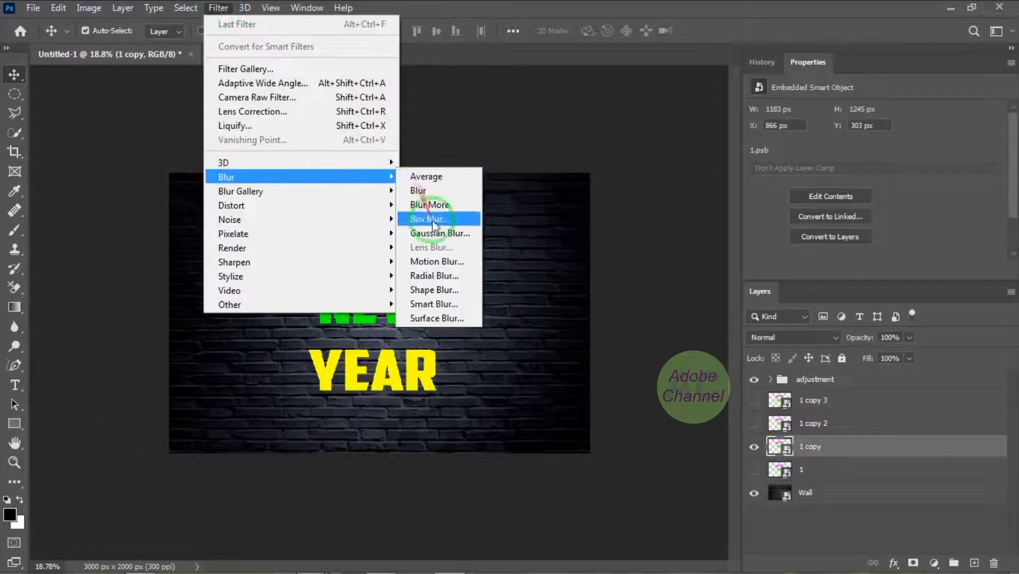
pyautogui.click(439, 234)
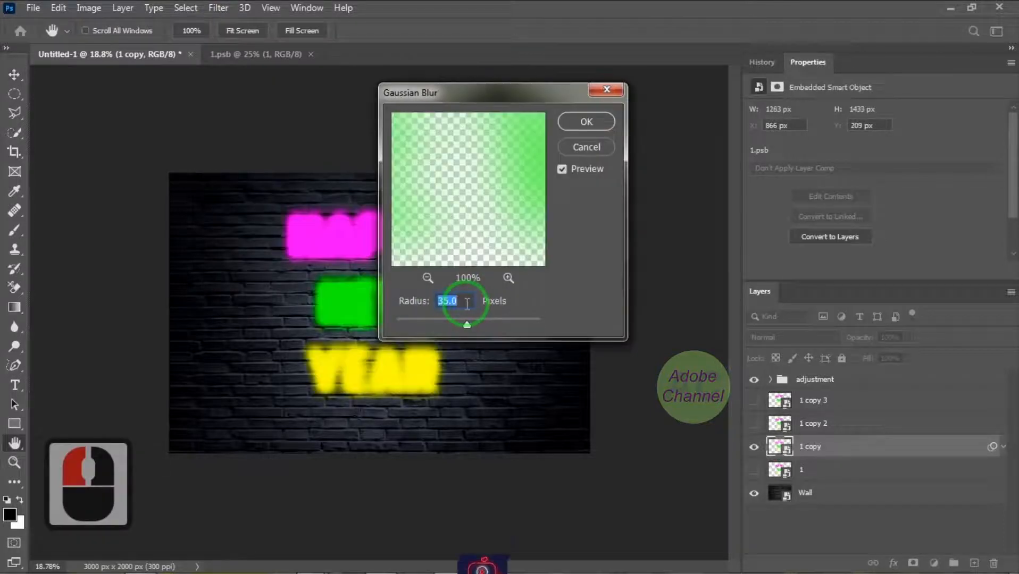
pyautogui.write('20')
pyautogui.click(587, 121)
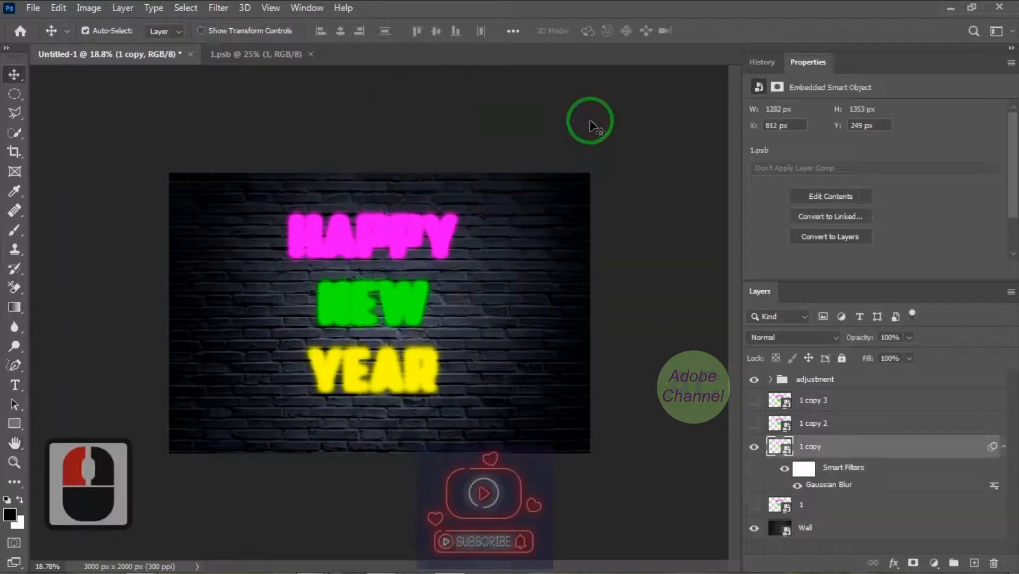
# Set the "1 copy" layer to Color blend mode at 25% opacity and collapse its smart filter list
pyautogui.click(834, 338)
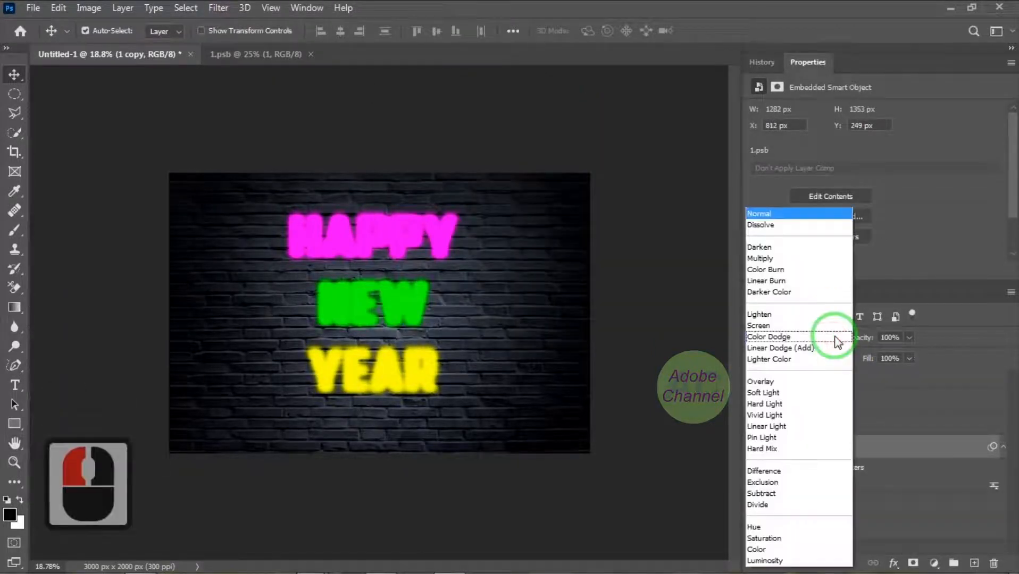
pyautogui.click(778, 551)
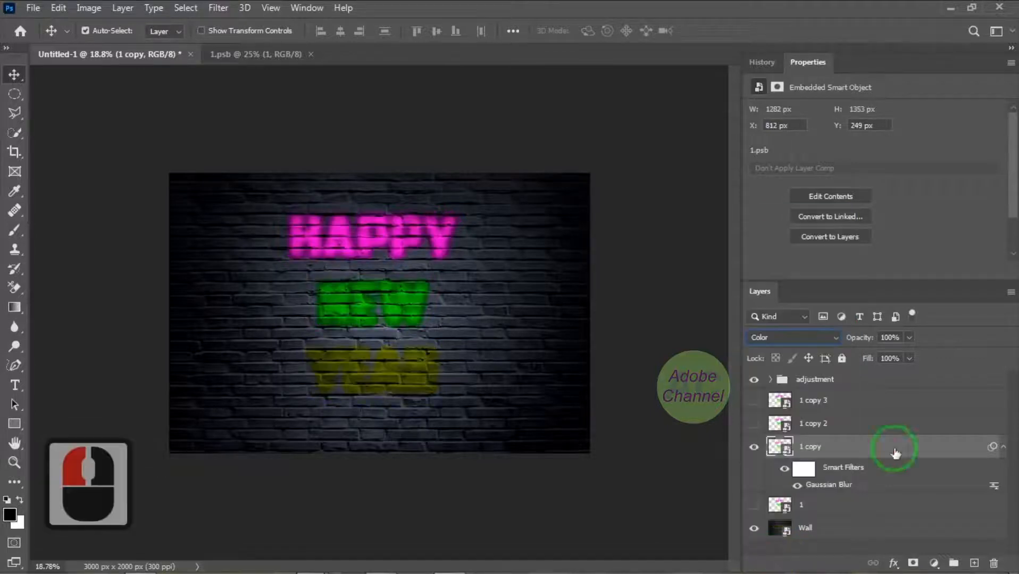
pyautogui.click(896, 339)
pyautogui.write('25')
pyautogui.press('Return')
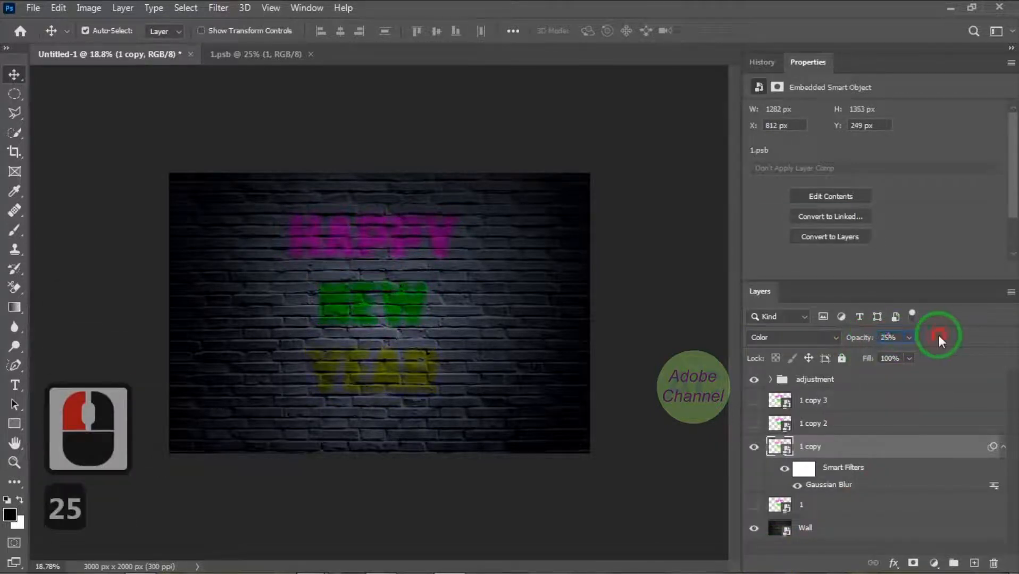
pyautogui.click(939, 335)
pyautogui.click(1003, 447)
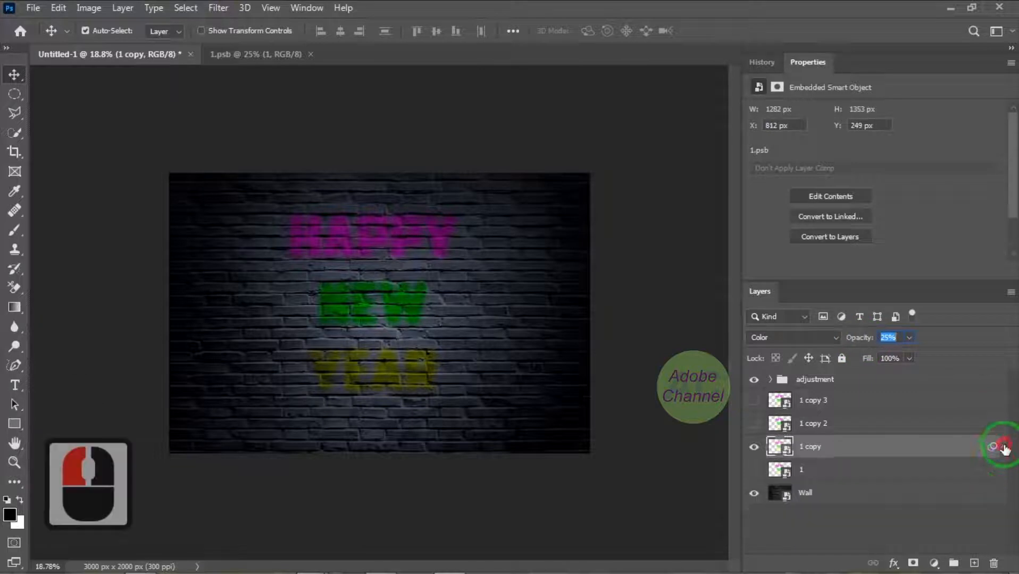
# Show the "1 copy 2" layer and apply a Gaussian Blur with a 75-pixel radius to it
pyautogui.click(885, 428)
pyautogui.click(754, 424)
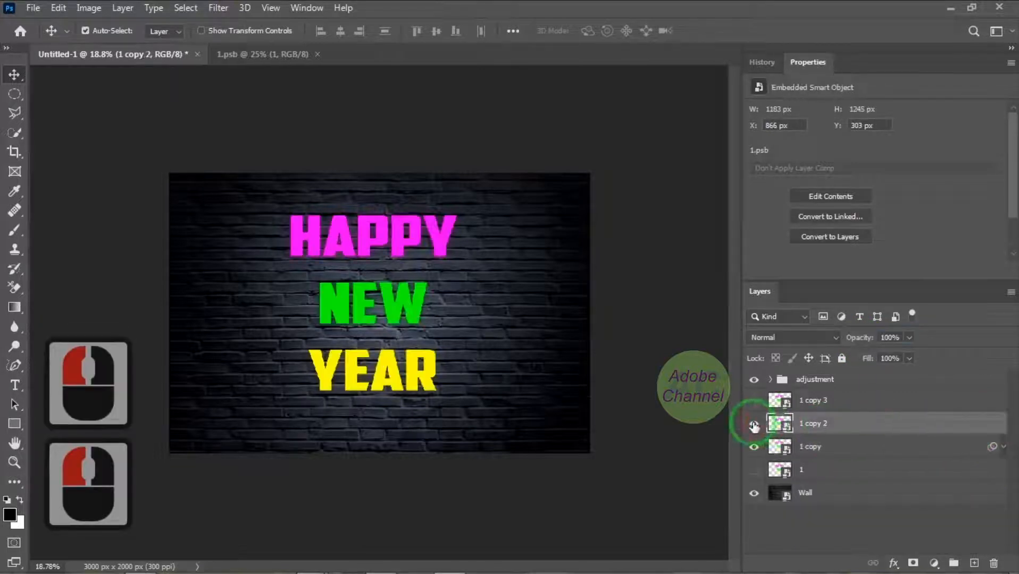
pyautogui.click(218, 9)
pyautogui.click(246, 25)
pyautogui.doubleClick(457, 301)
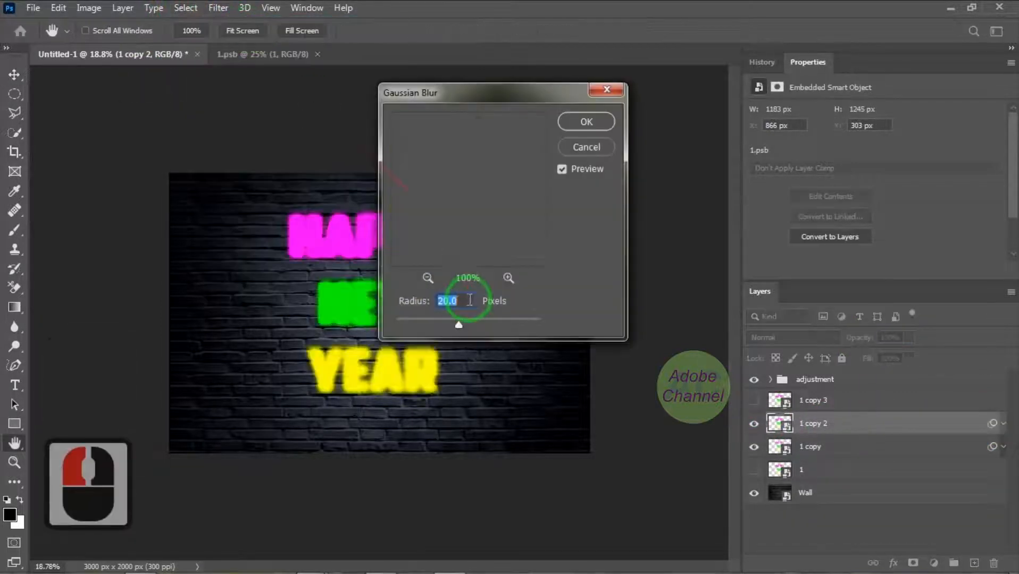
pyautogui.write('75')
pyautogui.click(499, 302)
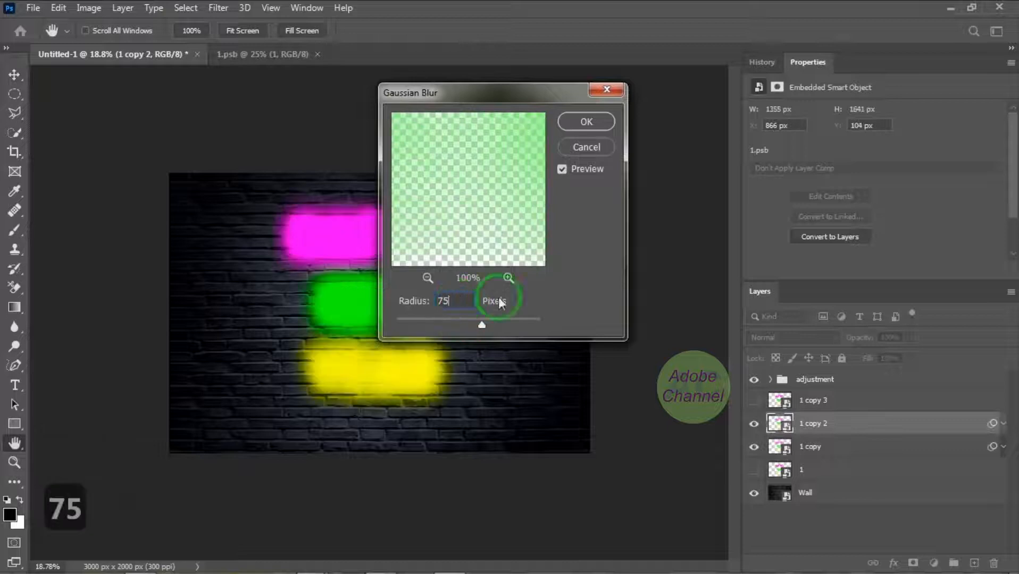
pyautogui.click(587, 122)
# Set the "1 copy 2" layer to Lighten blend mode at 25% opacity and collapse its smart filter list
pyautogui.click(835, 337)
pyautogui.click(796, 313)
pyautogui.write('25')
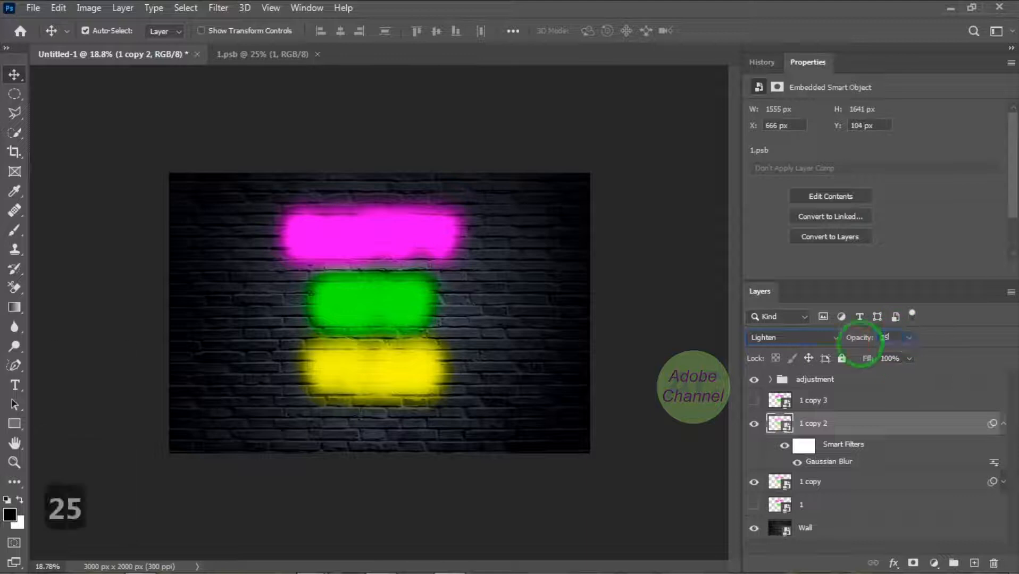
pyautogui.click(945, 338)
pyautogui.click(1004, 424)
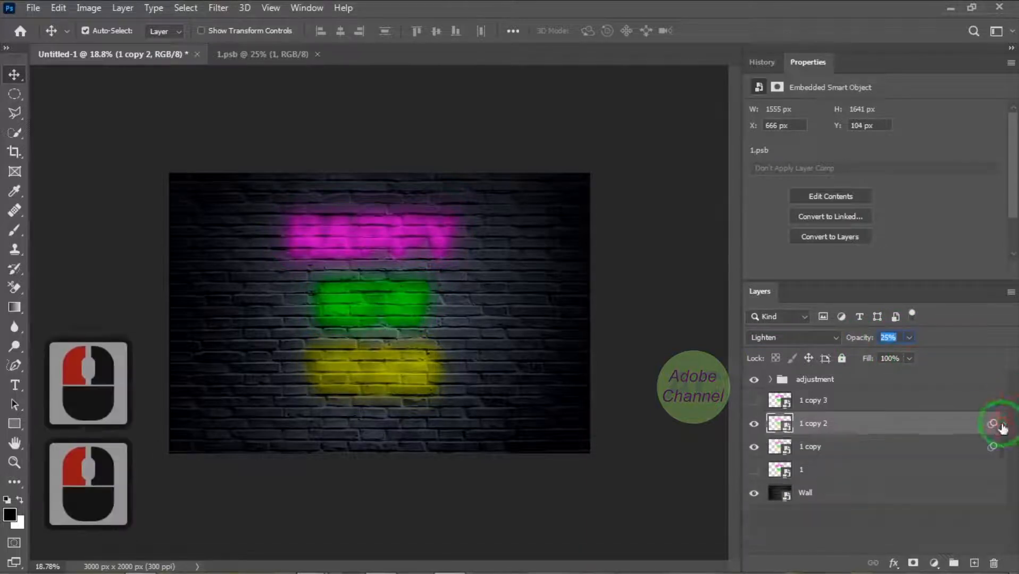
# Show the "1 copy 3" layer and apply a Gaussian Blur with a 150-pixel radius to it
pyautogui.click(851, 401)
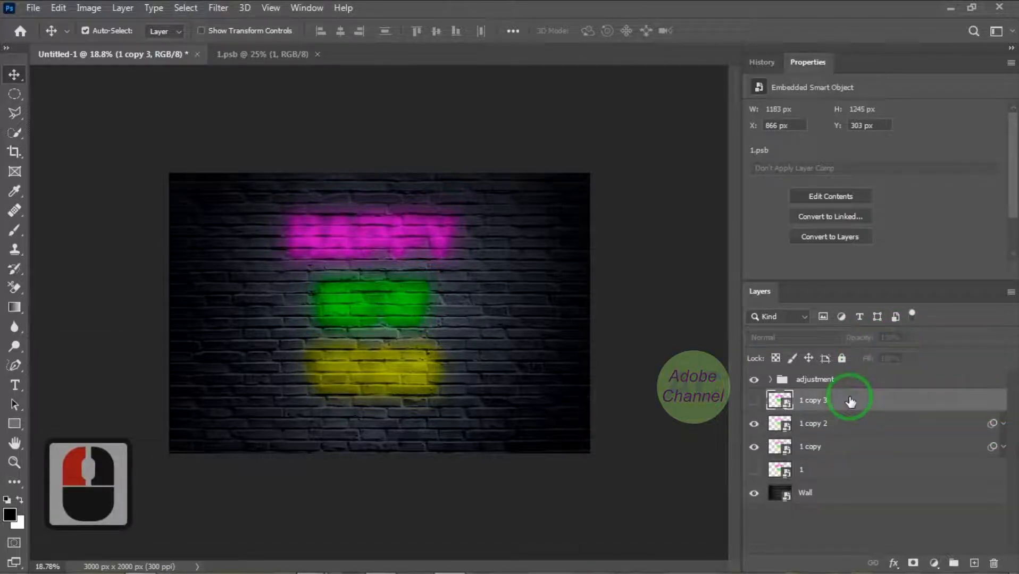
pyautogui.click(755, 401)
pyautogui.click(219, 8)
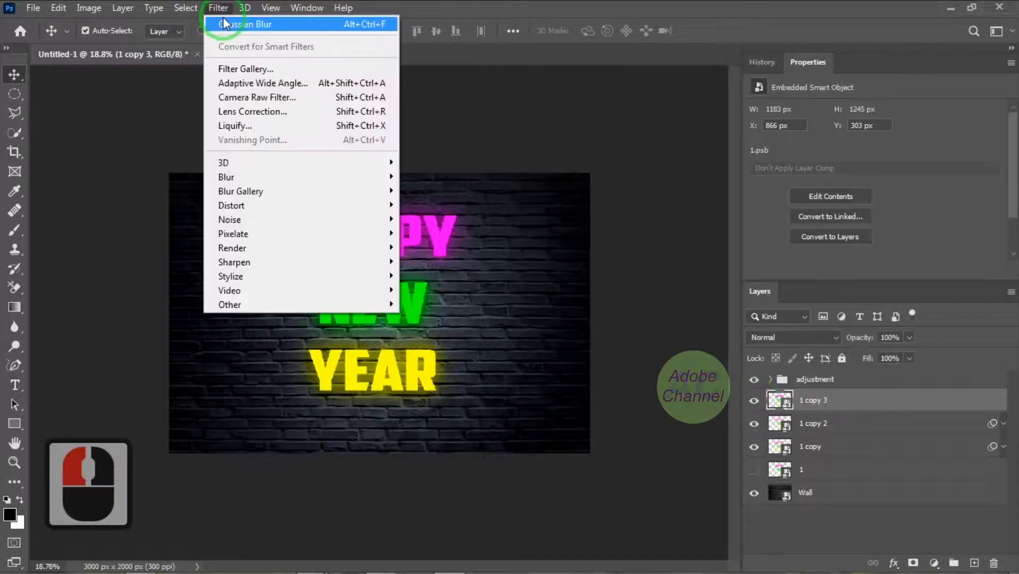
pyautogui.click(223, 21)
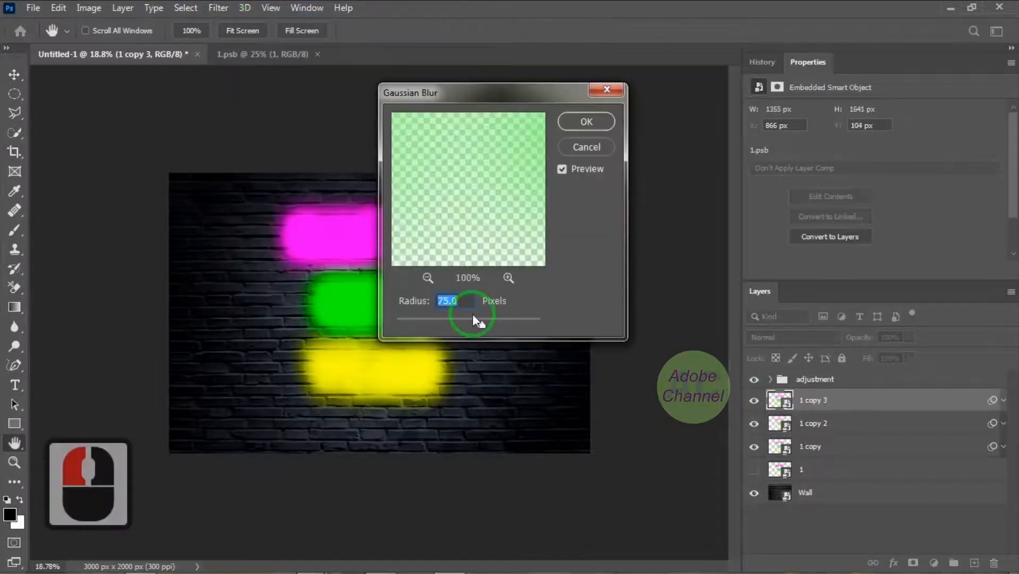
pyautogui.write('150')
pyautogui.click(595, 122)
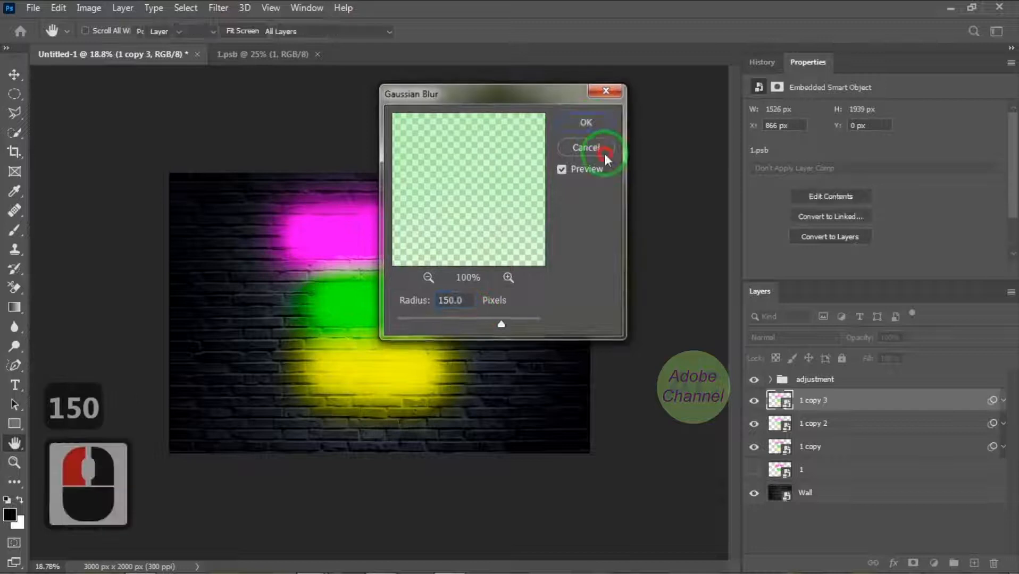
# Set the "1 copy 3" layer to Screen blend mode at 25% opacity and collapse its smart filter list
pyautogui.click(833, 338)
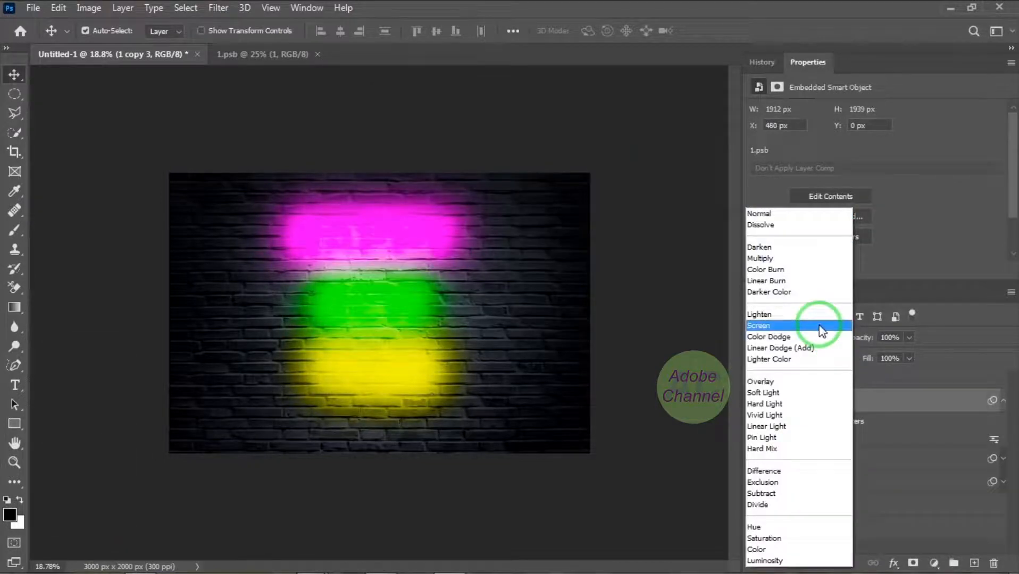
pyautogui.click(819, 326)
pyautogui.click(889, 338)
pyautogui.write('25')
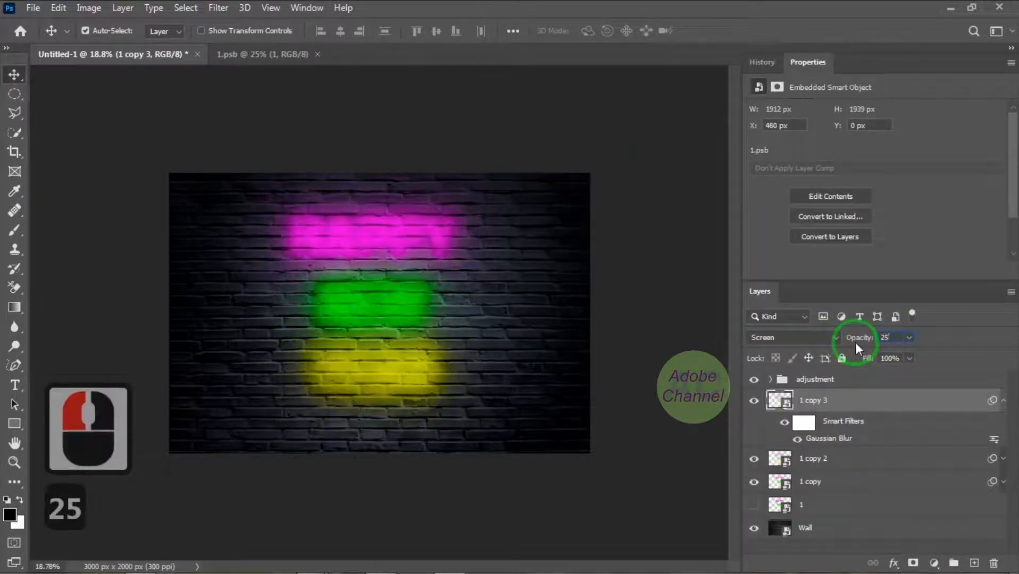
pyautogui.click(1003, 401)
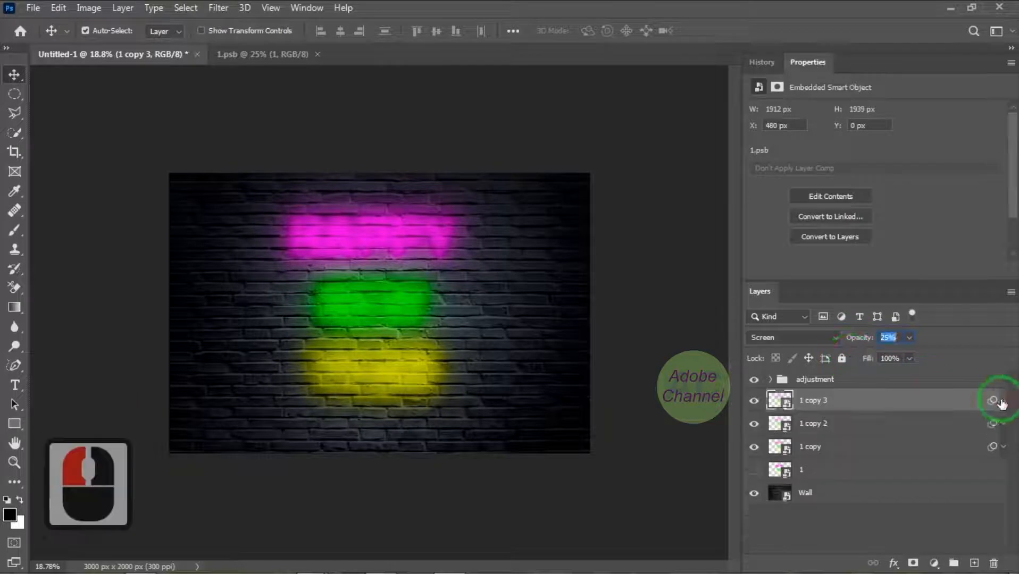
# Group the three blurred copies of layer "1" and name the group "glow"
pyautogui.keyDown('ctrl'); pyautogui.click(867, 448); pyautogui.keyUp('ctrl')
pyautogui.keyDown('ctrl'); pyautogui.click(868, 424); pyautogui.keyUp('ctrl')
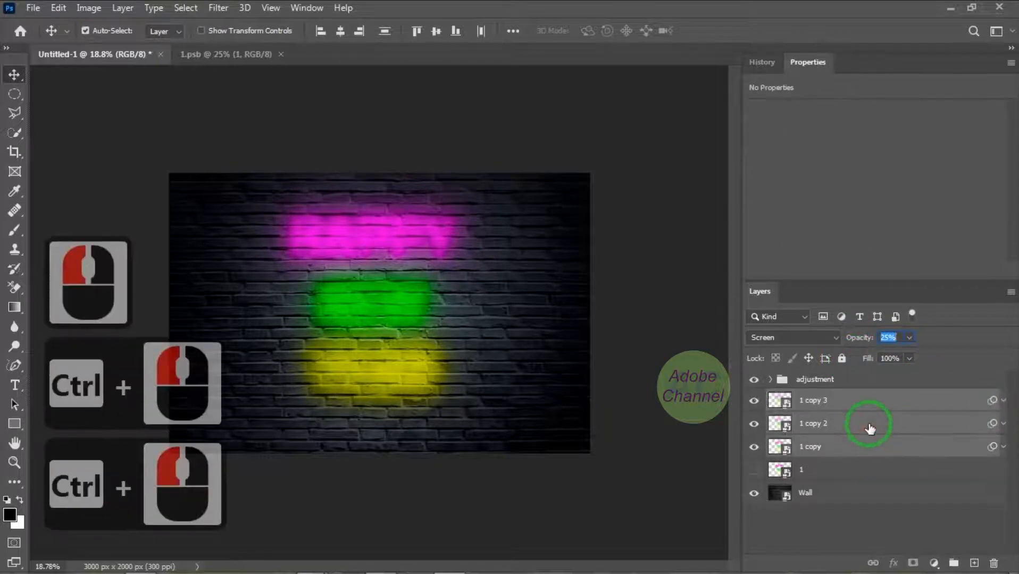
pyautogui.hotkey('ctrl', 'g')
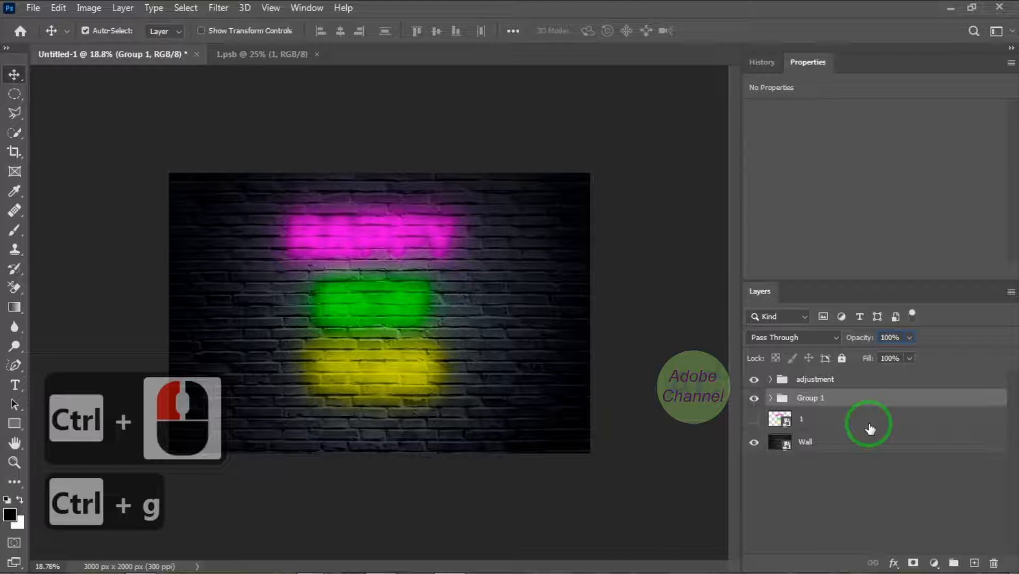
pyautogui.doubleClick(809, 398)
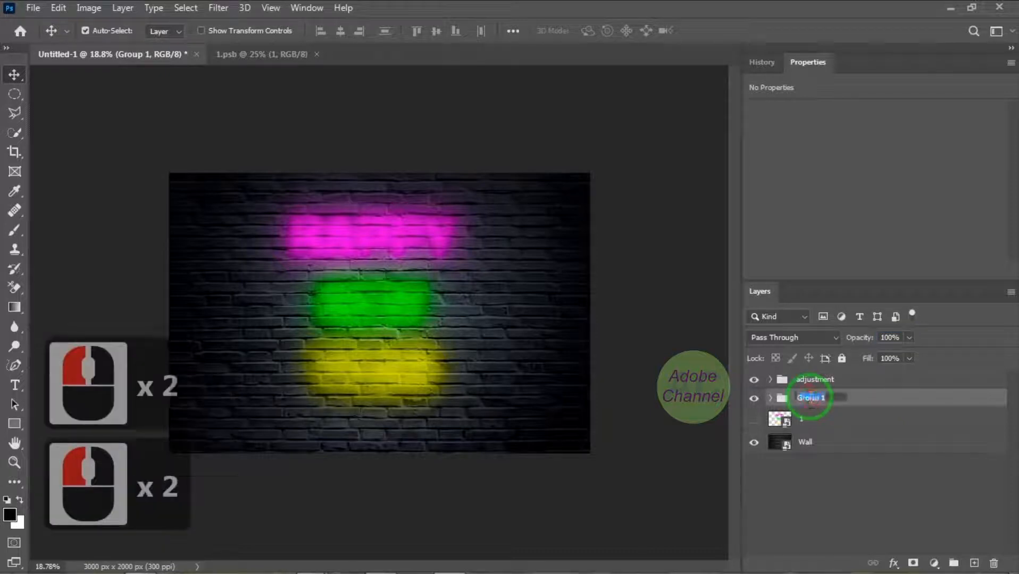
pyautogui.write('glow')
pyautogui.click(883, 403)
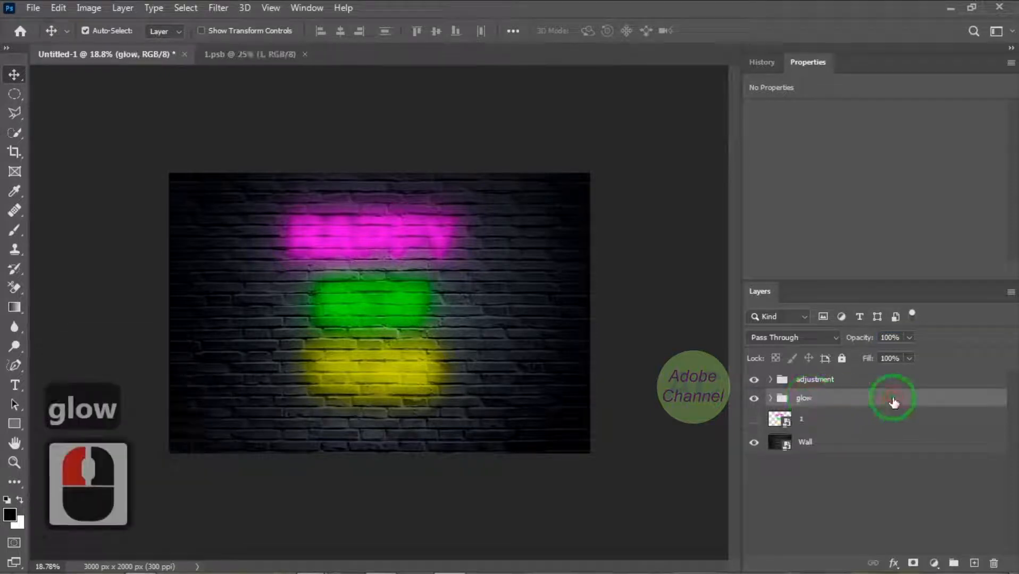
# Duplicate the hidden "1" layer twice and move both new copies above the glow group
pyautogui.click(833, 423)
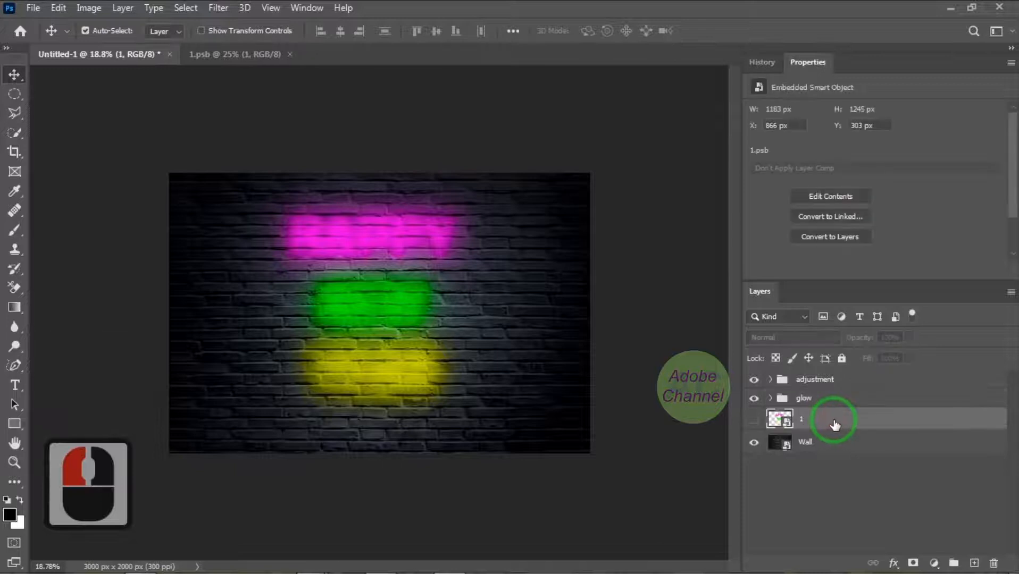
pyautogui.hotkey('ctrl', 'j')
pyautogui.hotkey('ctrl', 'j')
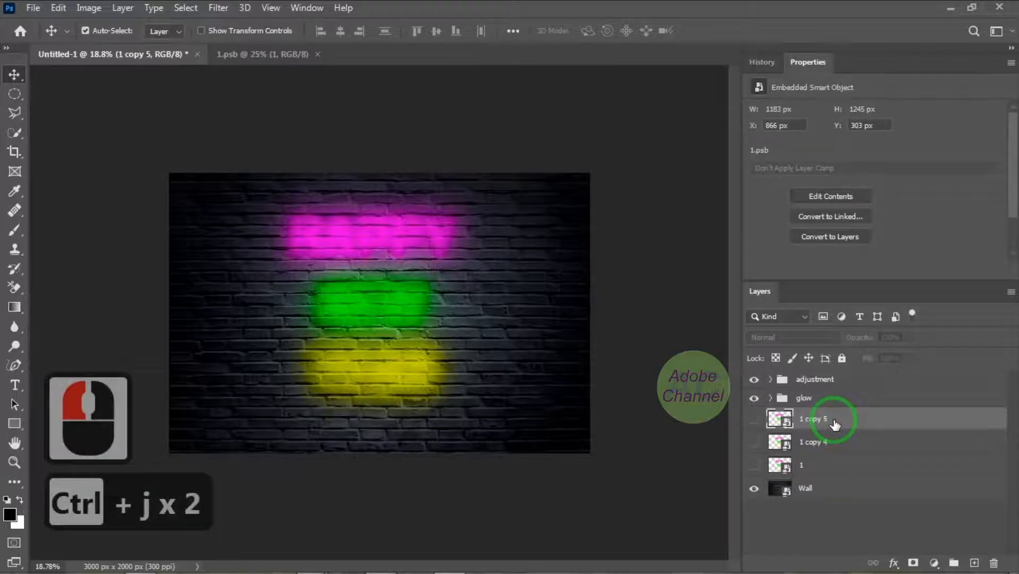
pyautogui.keyDown('shift'); pyautogui.click(845, 443); pyautogui.keyUp('shift')
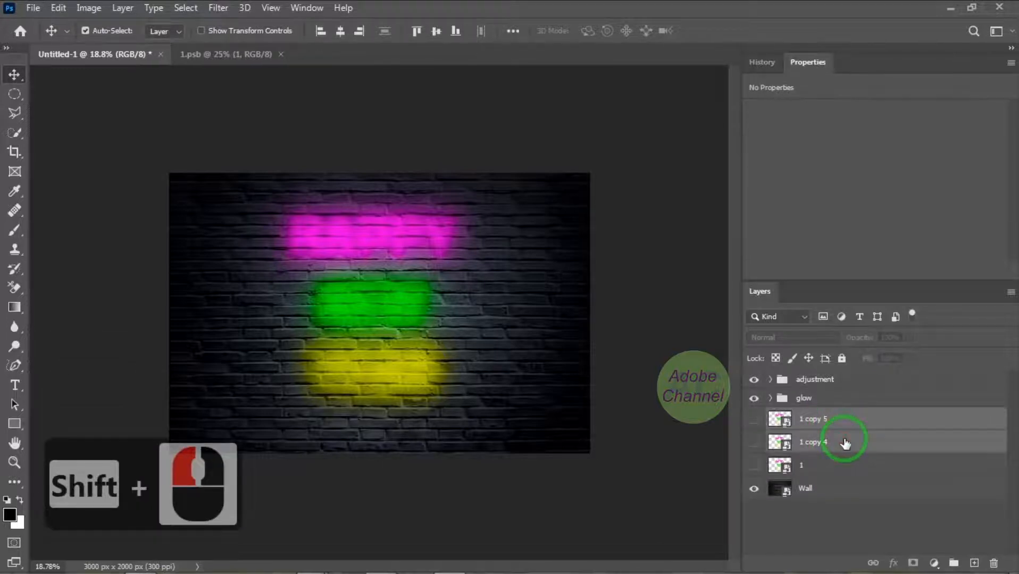
pyautogui.moveTo(860, 440); pyautogui.dragTo(860, 392)
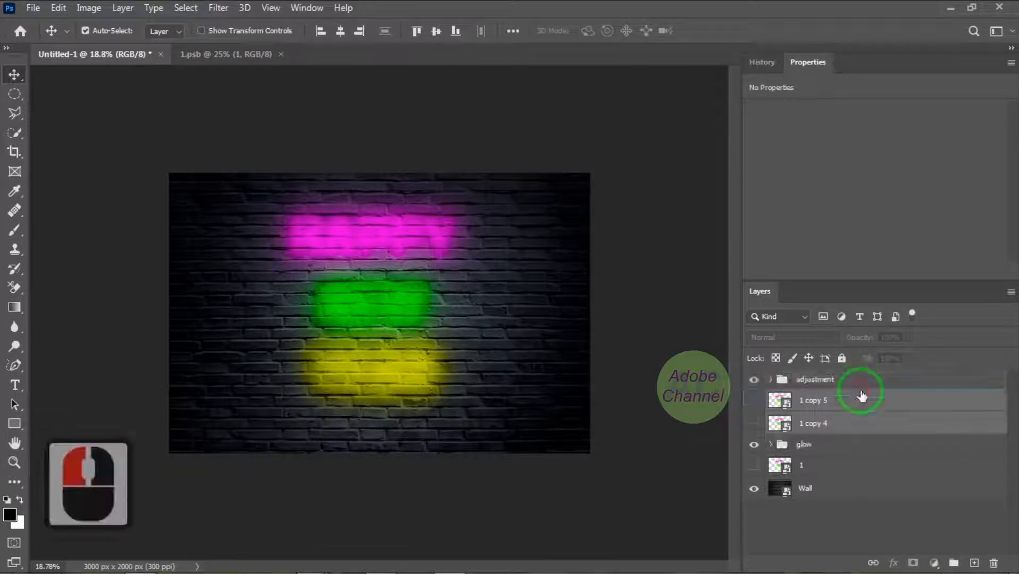
# Show the "1 copy 4" layer, open its layer style presets and import the Neon Tutorial Styles set
pyautogui.click(856, 427)
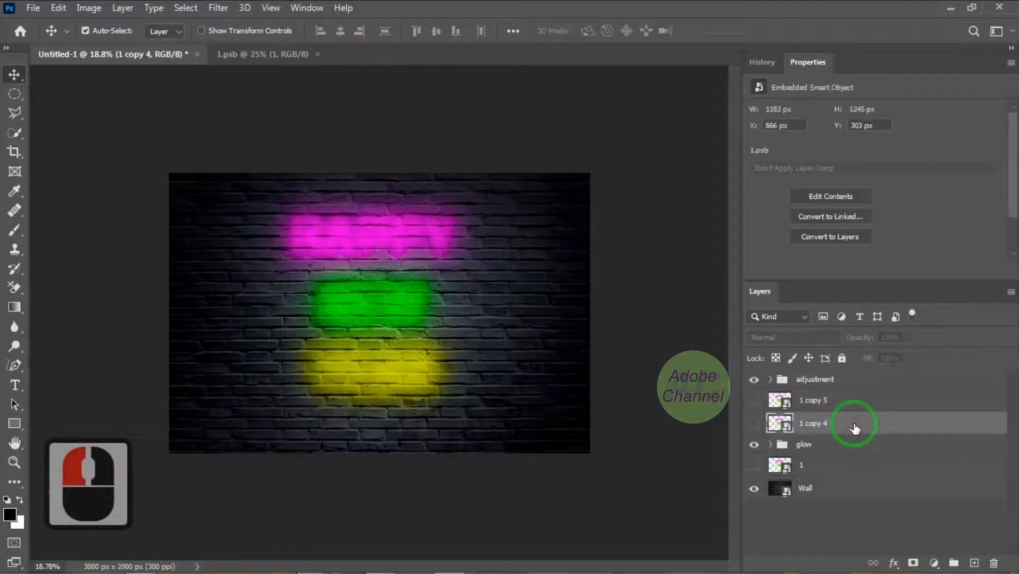
pyautogui.click(754, 424)
pyautogui.doubleClick(867, 425)
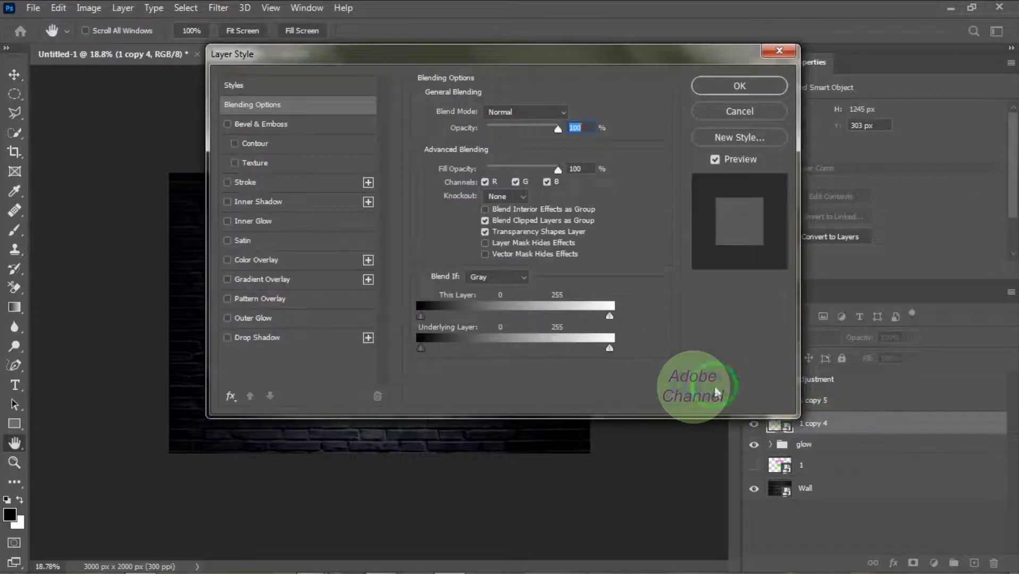
pyautogui.click(239, 85)
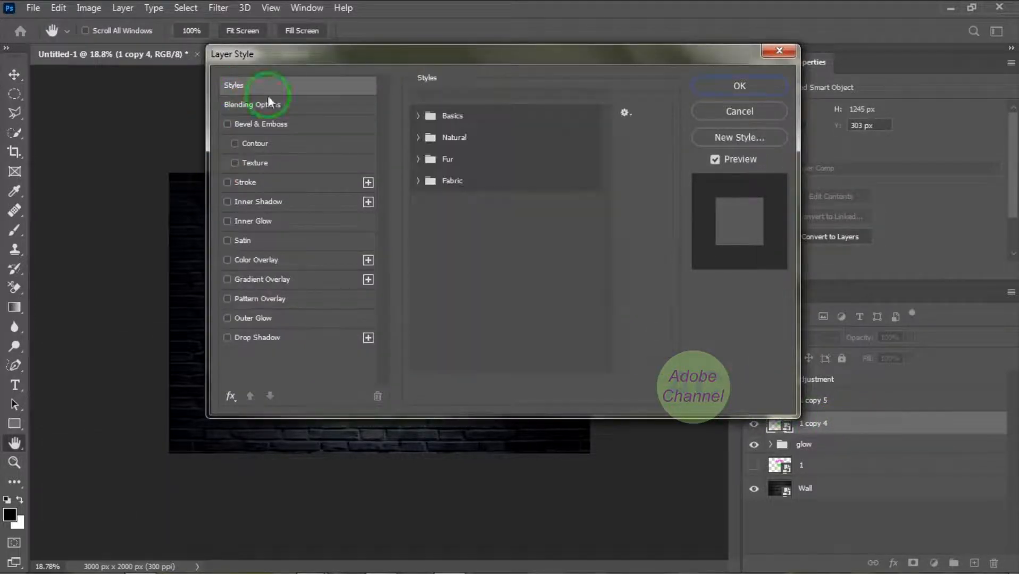
pyautogui.click(628, 111)
pyautogui.click(675, 146)
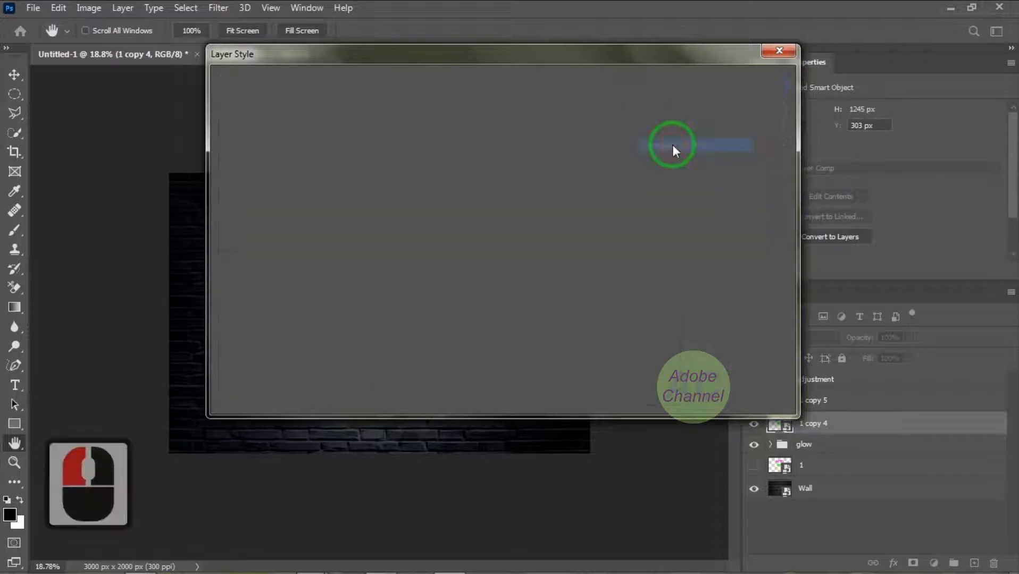
pyautogui.click(646, 420)
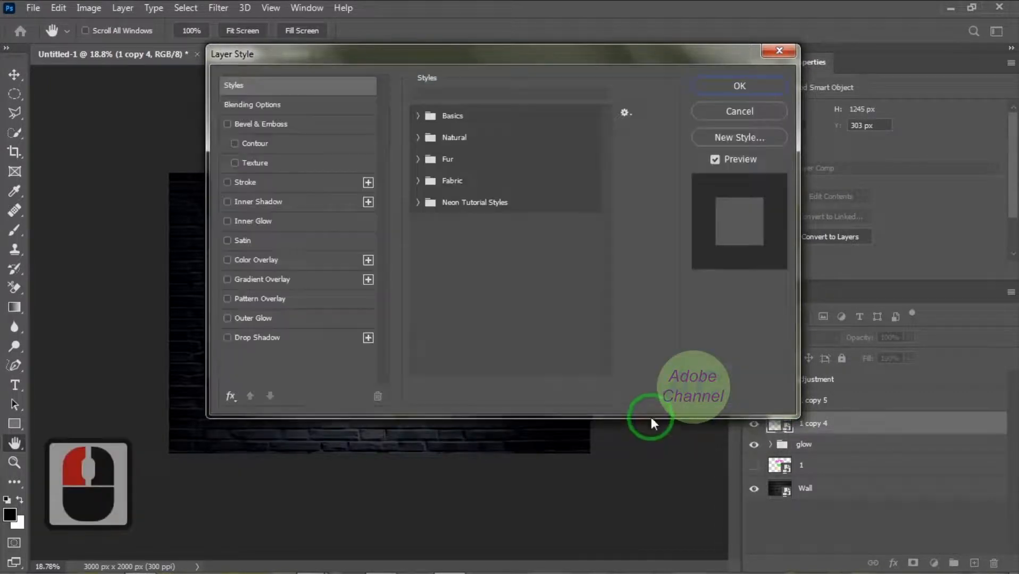
# Apply the first Neon Tutorial Styles preset to the "1 copy 4" layer and collapse its effects list
pyautogui.click(418, 202)
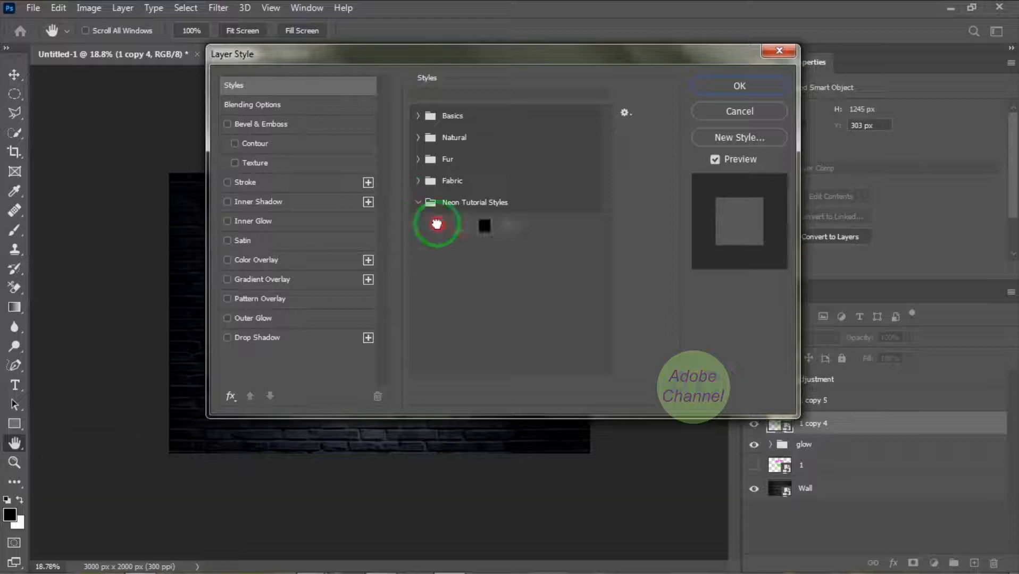
pyautogui.click(436, 225)
pyautogui.click(740, 84)
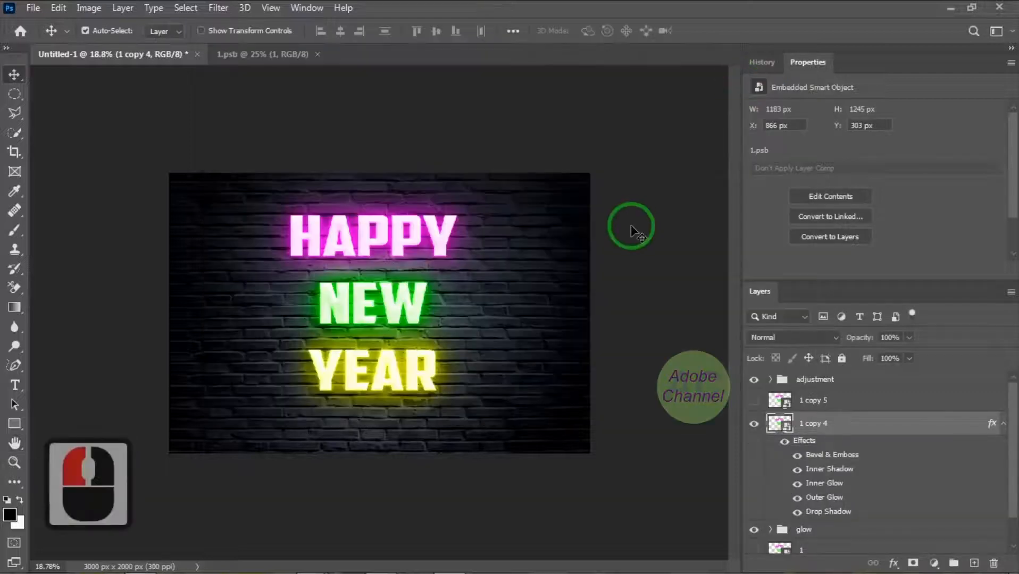
pyautogui.click(1003, 423)
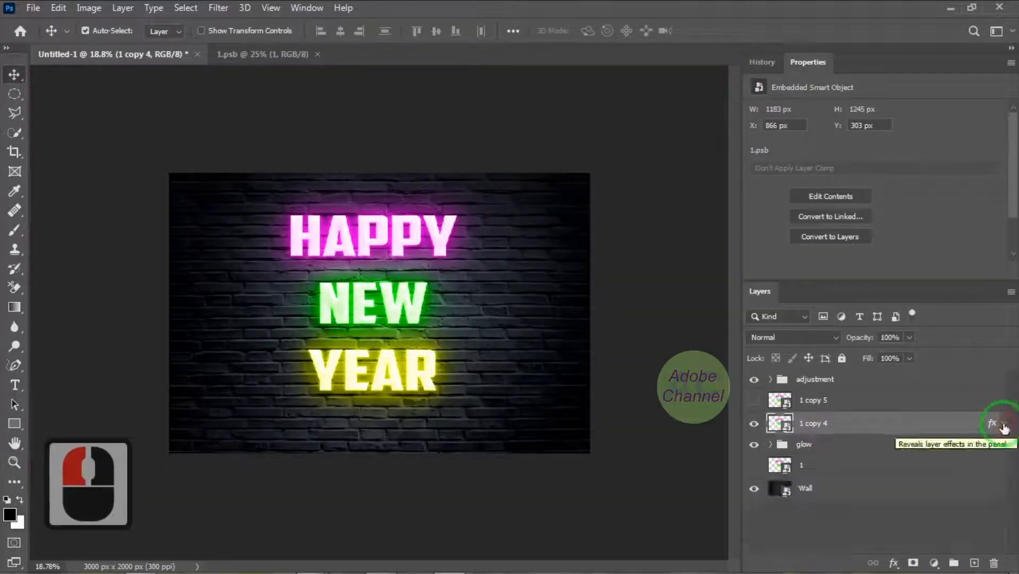
# Show the "1 copy 5" layer, apply the second Neon Tutorial Styles preset to it and collapse its effects list
pyautogui.click(754, 401)
pyautogui.doubleClick(859, 403)
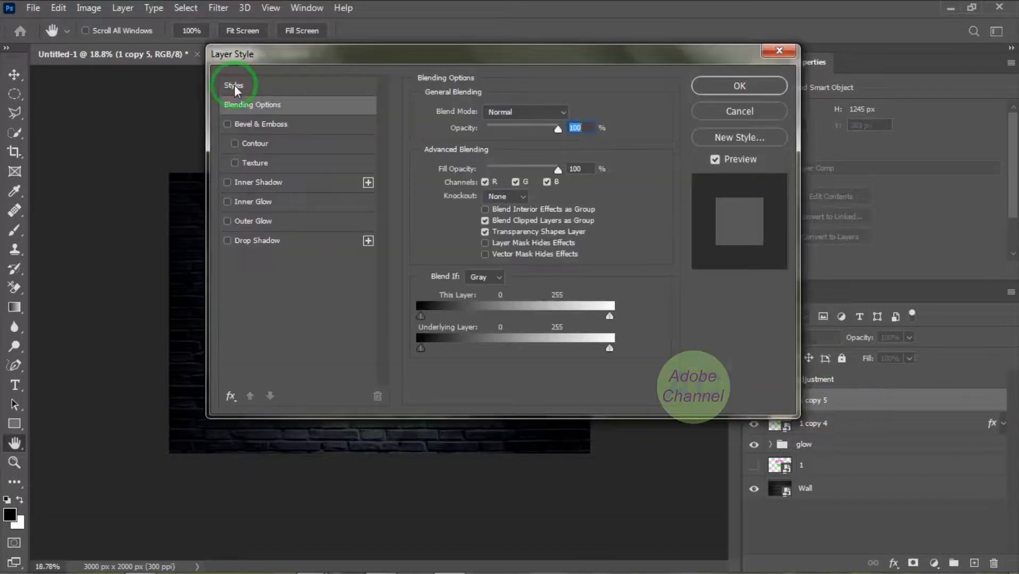
pyautogui.click(234, 85)
pyautogui.click(419, 202)
pyautogui.click(460, 225)
pyautogui.click(752, 86)
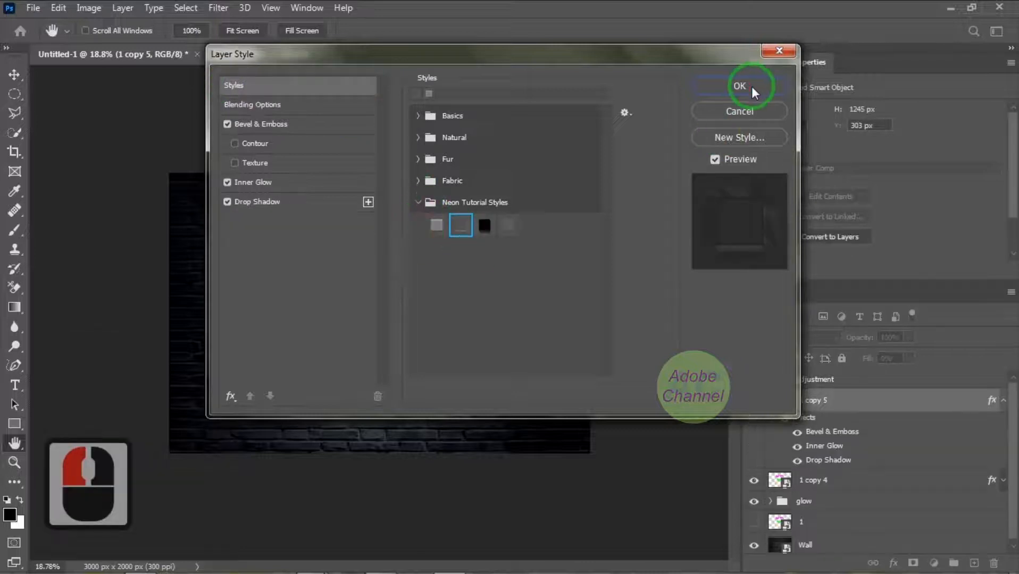
pyautogui.click(985, 437)
pyautogui.click(1004, 403)
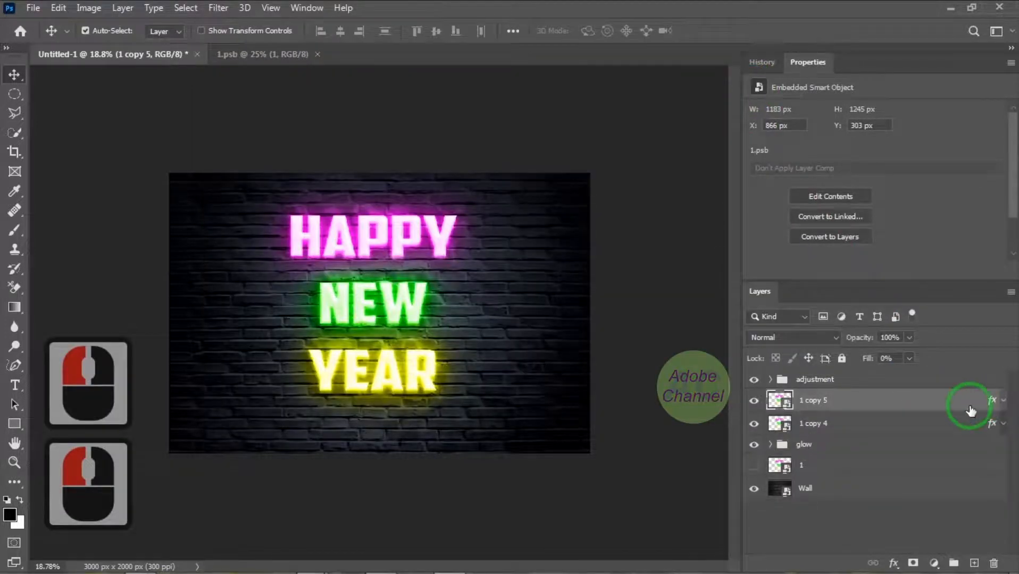
# Group the "1 copy 5" and "1 copy 4" layers and name the group "neon"
pyautogui.keyDown('shift'); pyautogui.click(941, 425); pyautogui.keyUp('shift')
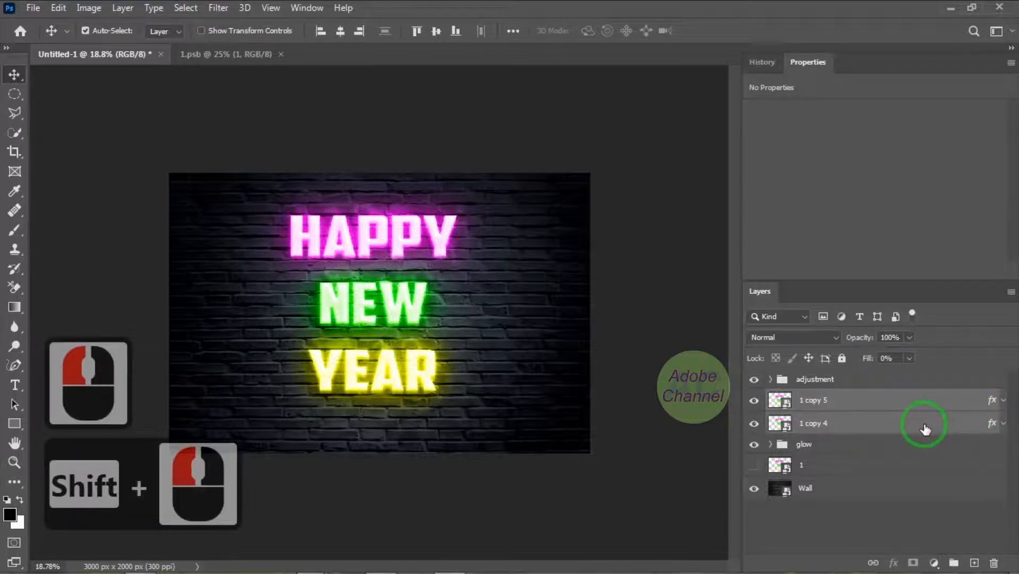
pyautogui.hotkey('ctrl', 'g')
pyautogui.doubleClick(811, 398)
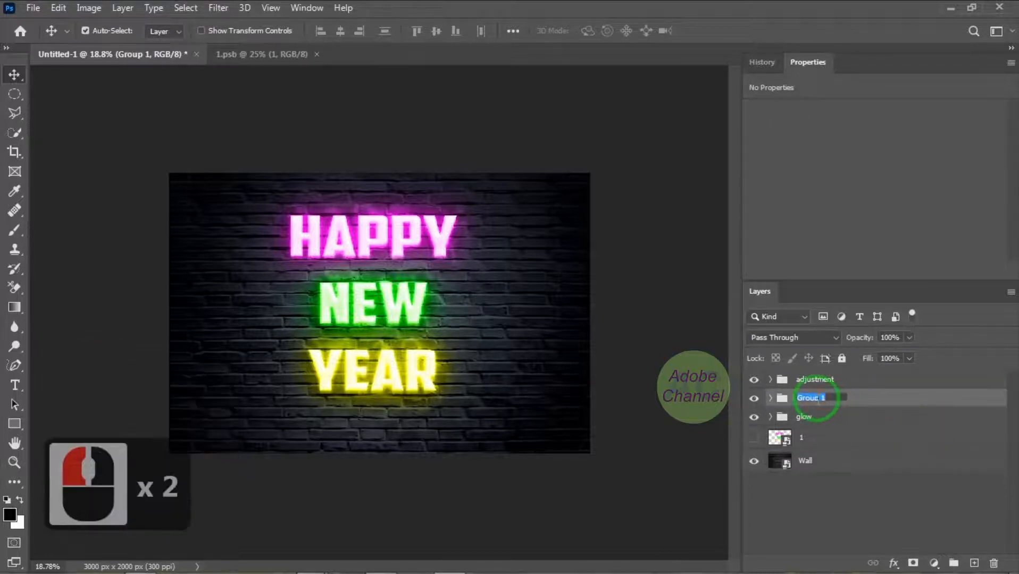
pyautogui.write('neon')
pyautogui.click(871, 401)
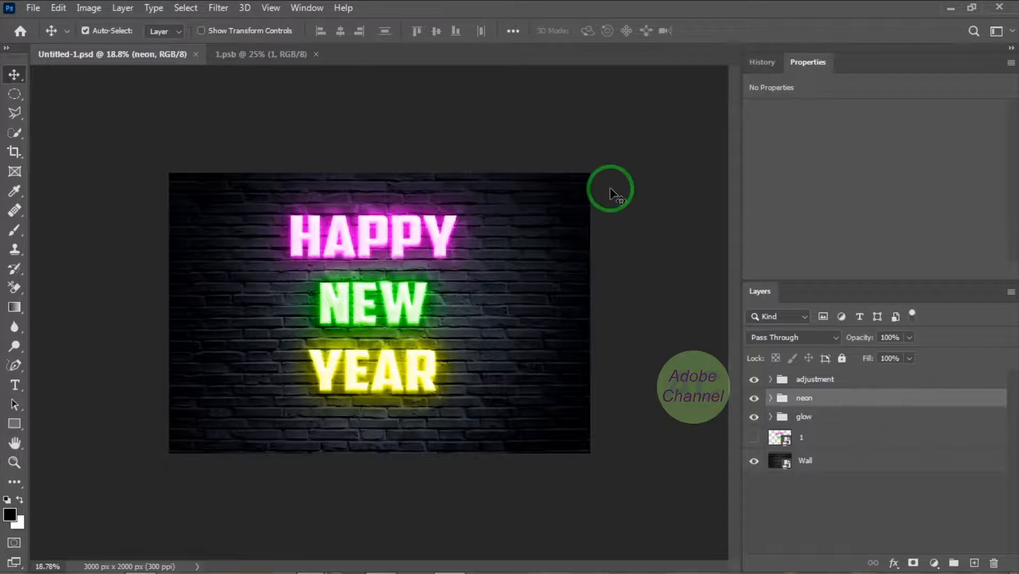
# Draw a wavy 15 px stroke wire with the Curvature Pen from above the canvas across HAPPY's upper edge, about 1318 by 483 px
pyautogui.scroll(5, 470, 231)
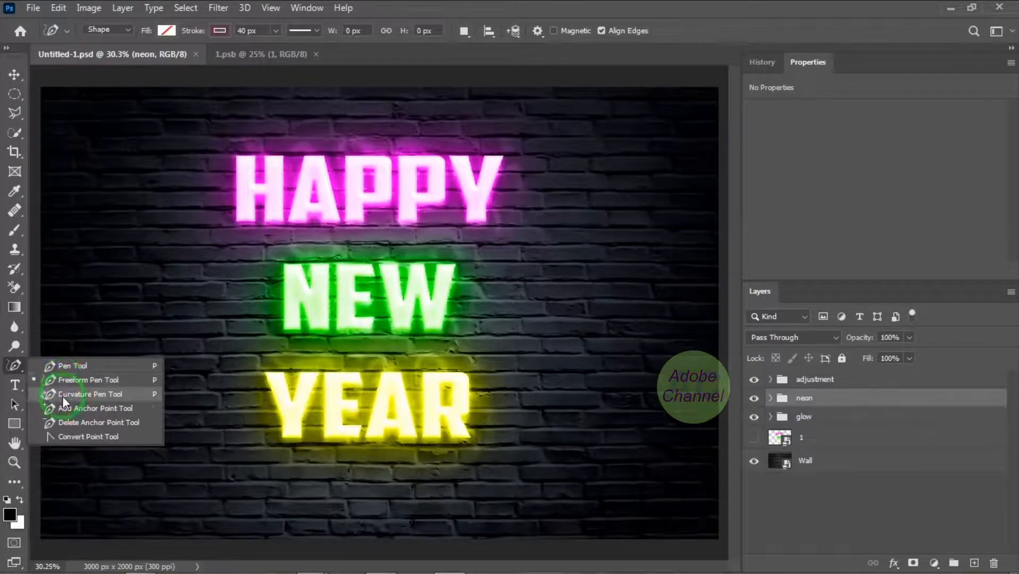
pyautogui.click(62, 395)
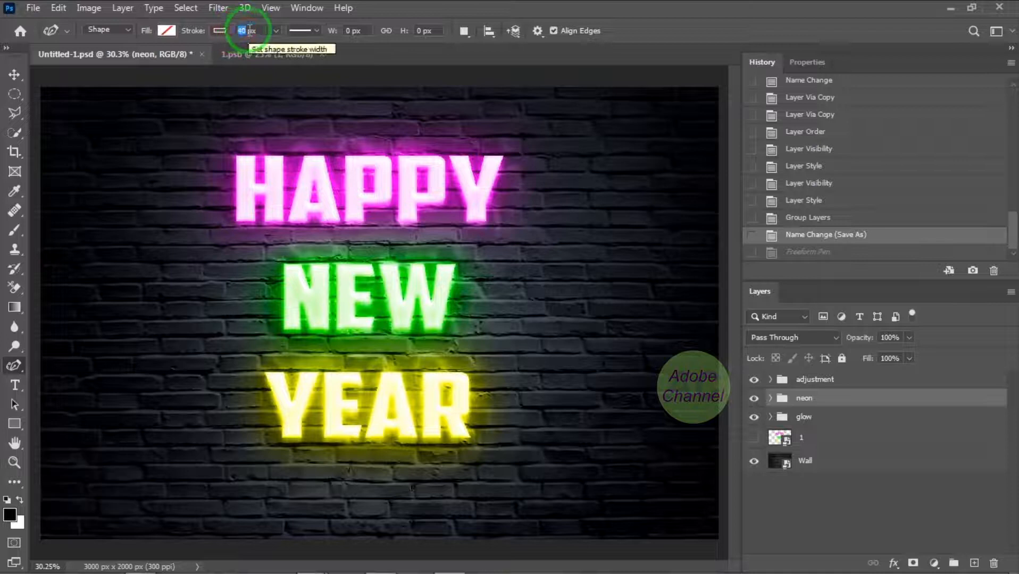
pyautogui.click(267, 40)
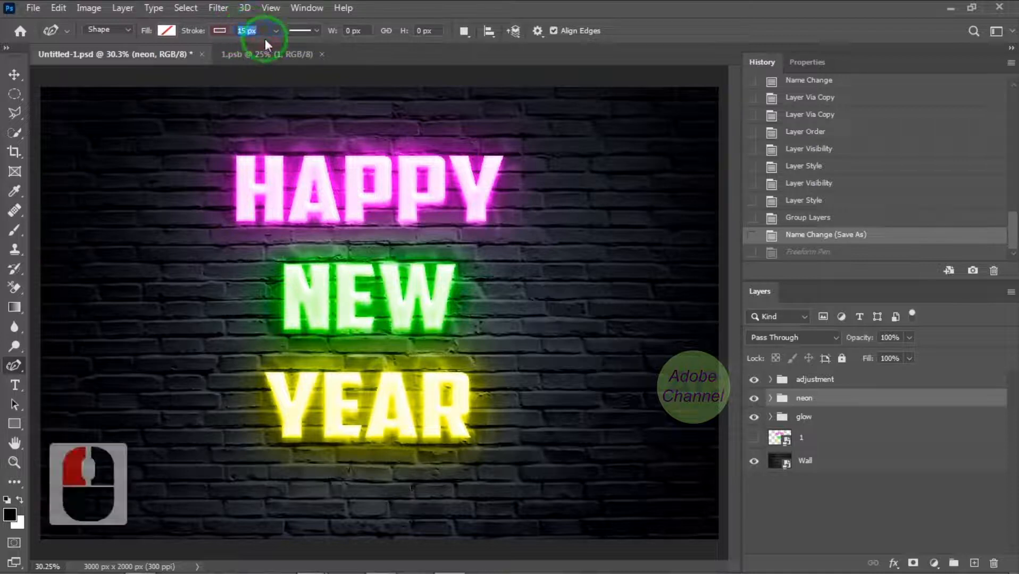
pyautogui.click(171, 77)
pyautogui.click(186, 185)
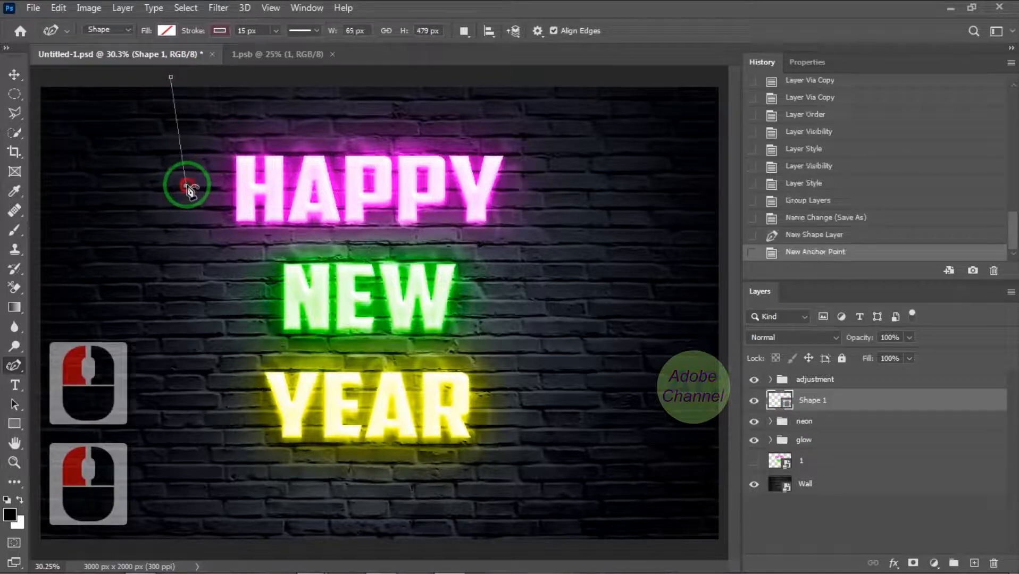
pyautogui.click(241, 160)
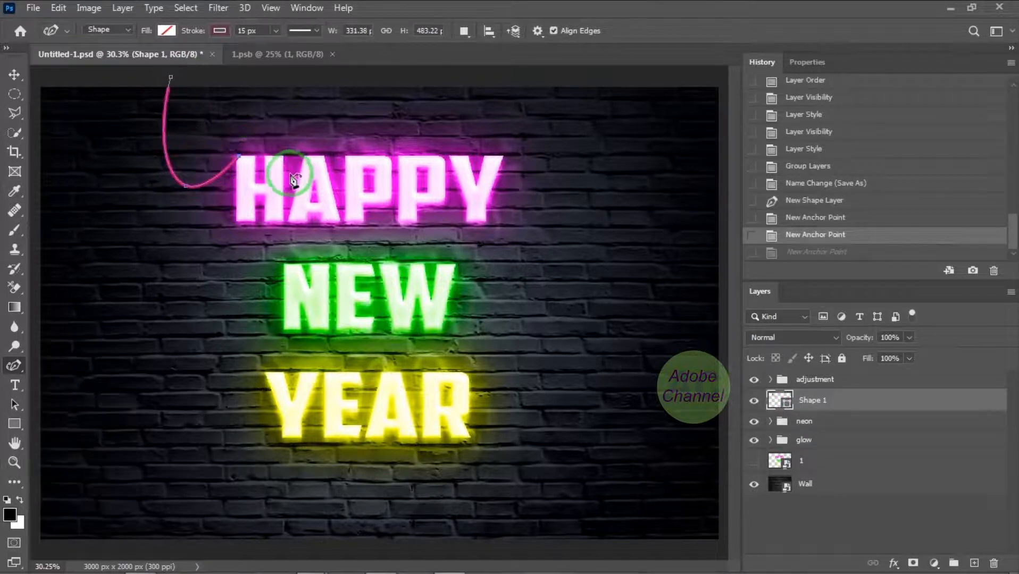
pyautogui.click(263, 181)
pyautogui.click(307, 157)
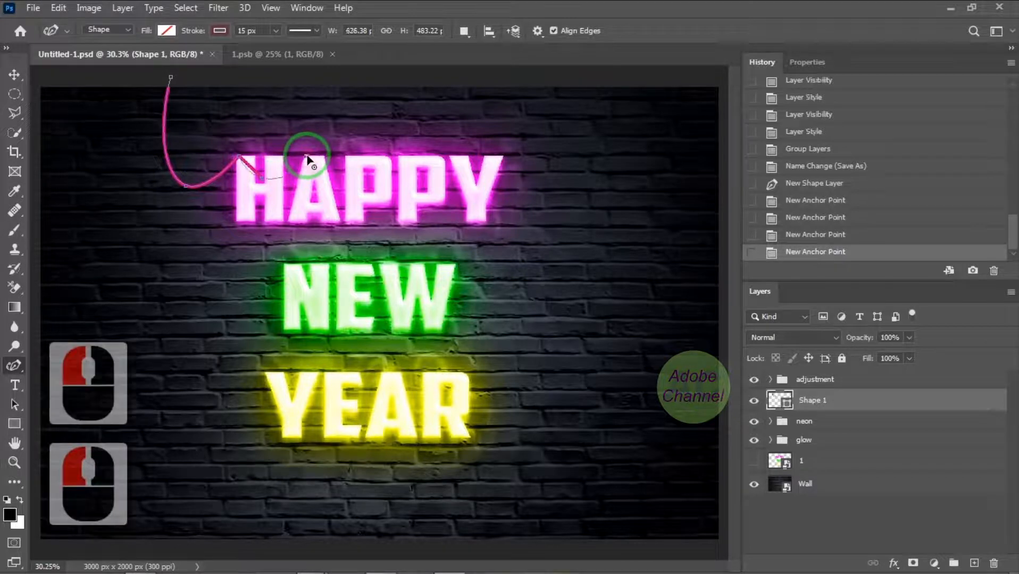
pyautogui.click(332, 181)
pyautogui.click(357, 155)
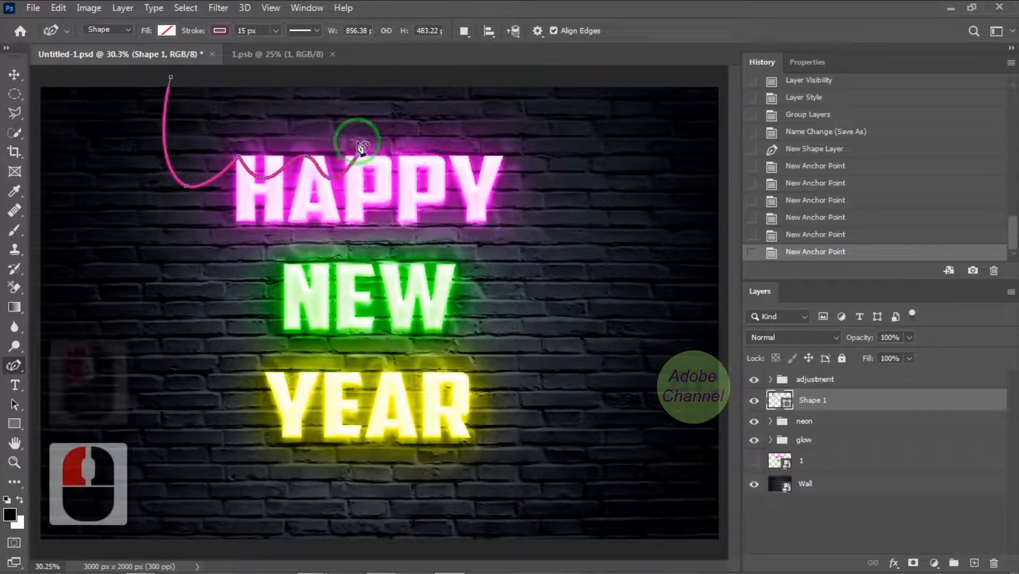
pyautogui.click(406, 158)
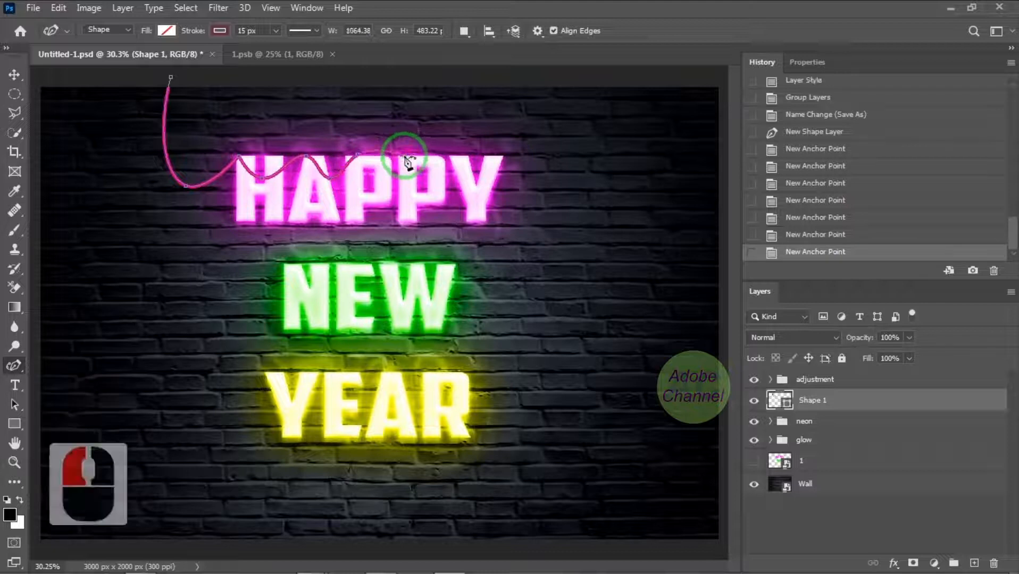
pyautogui.click(462, 157)
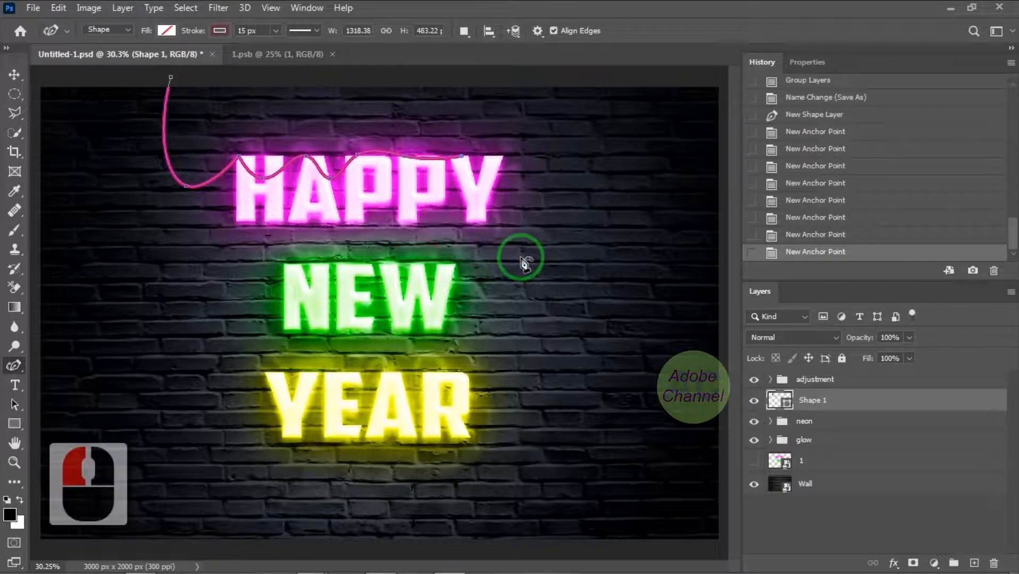
pyautogui.click(14, 78)
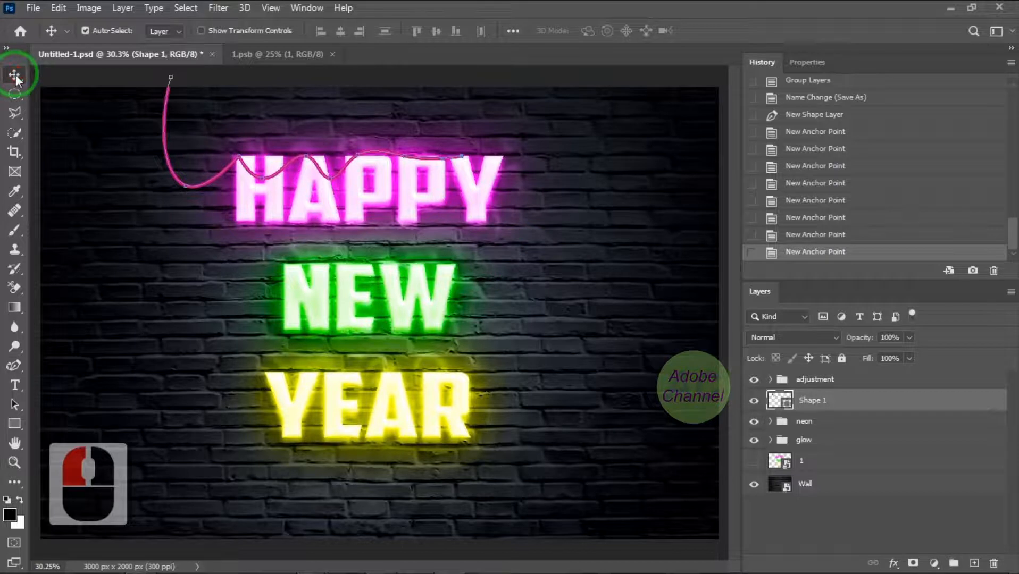
# Draw a second curved wire shape from above the canvas down to NEW, ending at the W, about 1093 by 890 px
pyautogui.click(14, 366)
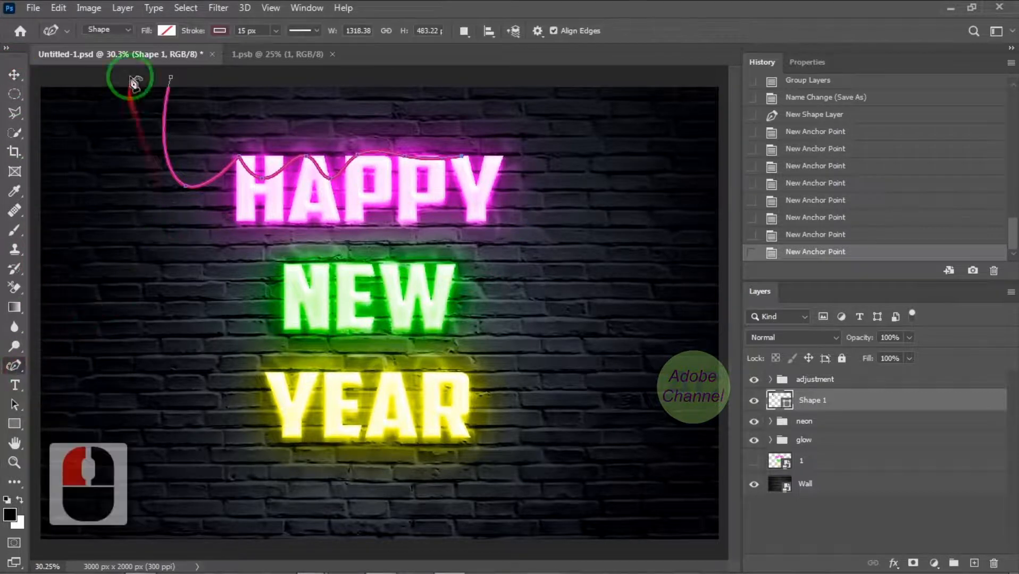
pyautogui.hotkey('ctrl', 'z')
pyautogui.doubleClick(154, 82)
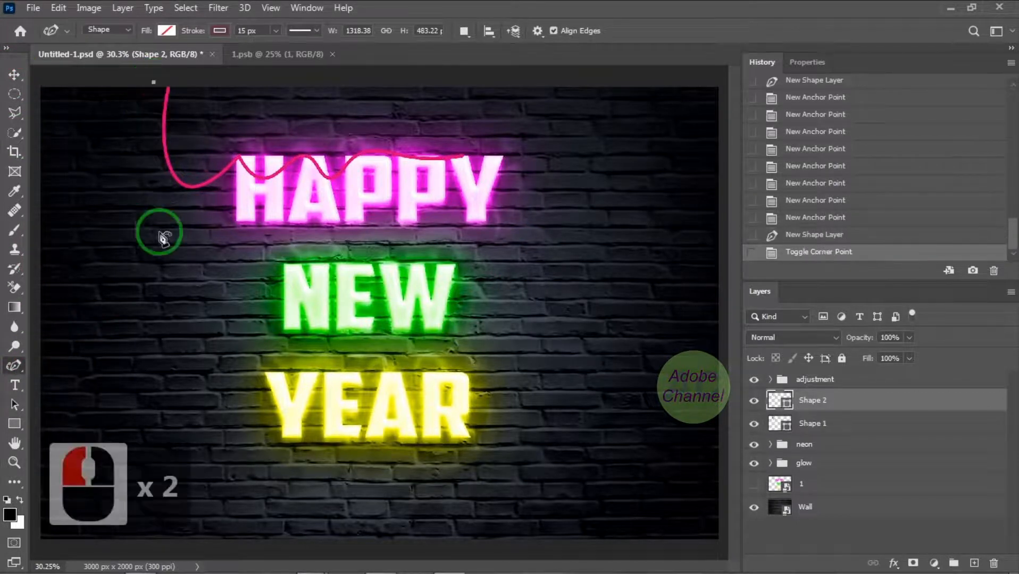
pyautogui.click(171, 279)
pyautogui.click(285, 265)
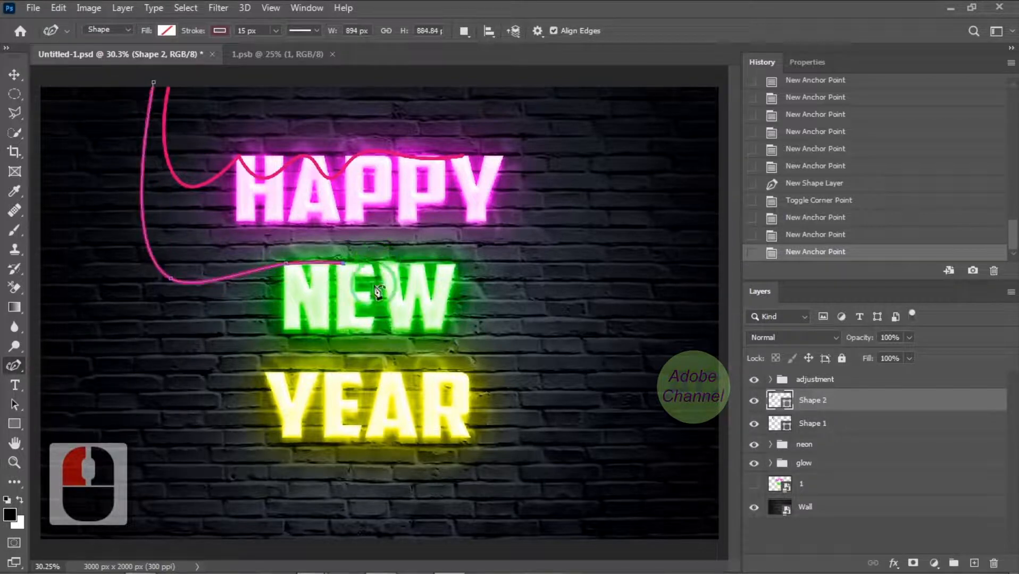
pyautogui.click(389, 263)
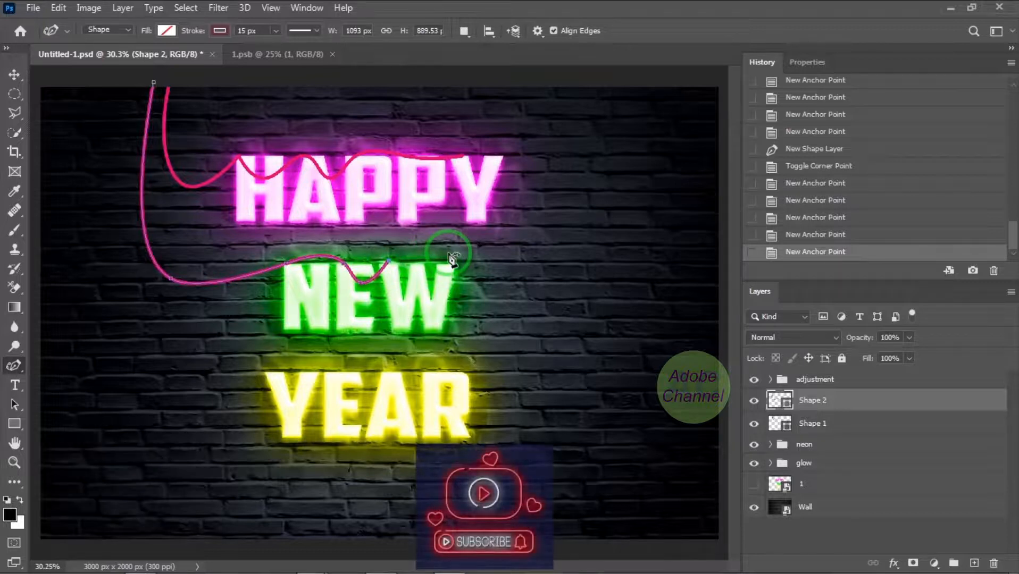
pyautogui.click(14, 75)
pyautogui.press('Return')
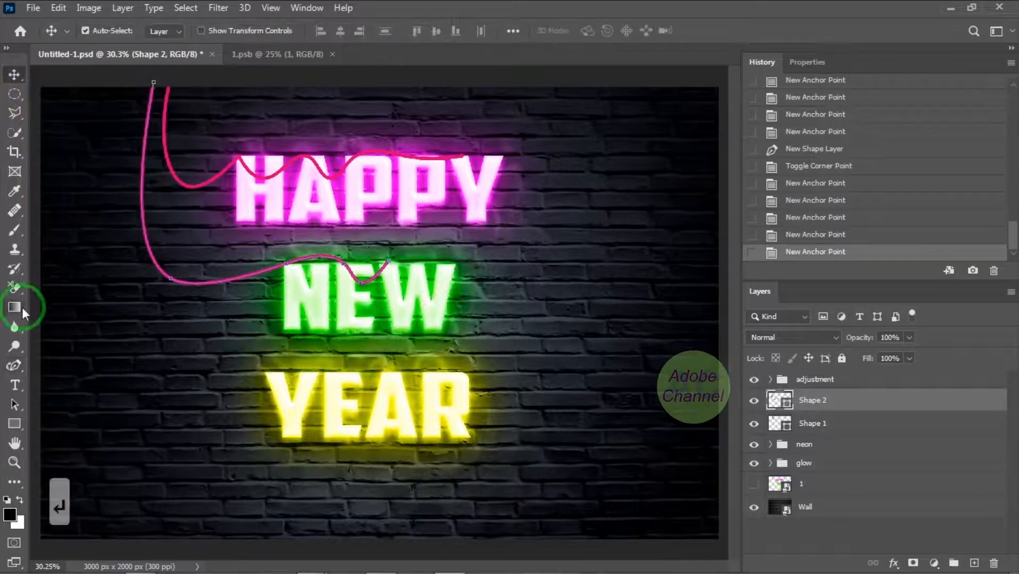
# Draw a third wavy wire shape from above the canvas down across YEAR, ending at the R, about 1418 by 1429 px
pyautogui.click(16, 366)
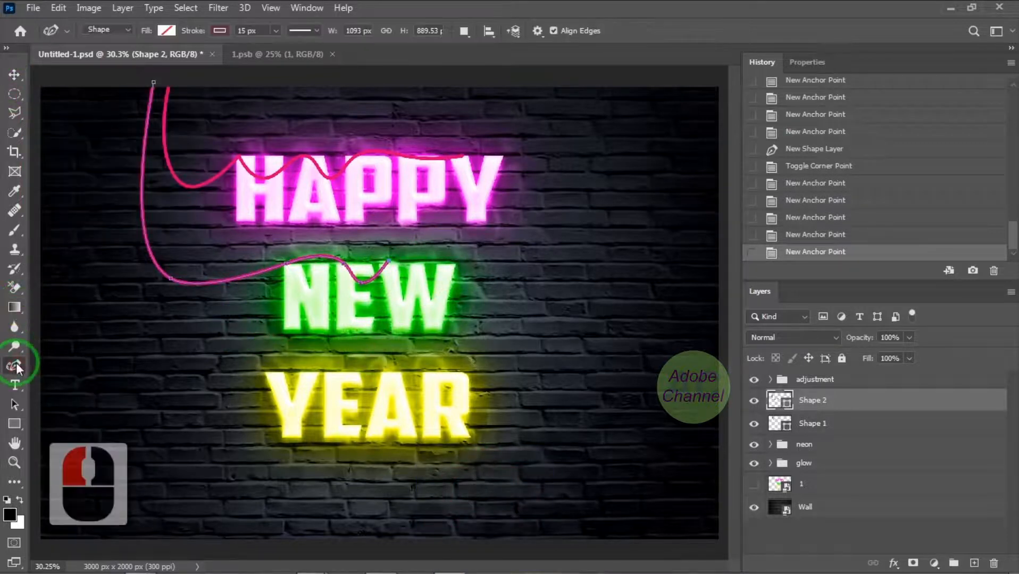
pyautogui.click(130, 80)
pyautogui.click(158, 396)
pyautogui.click(270, 374)
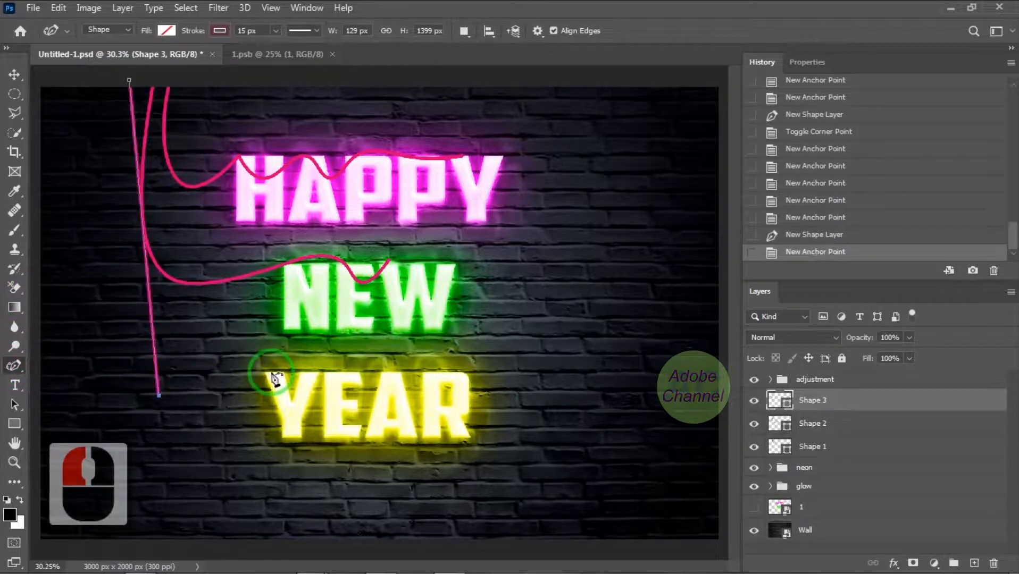
pyautogui.click(309, 403)
pyautogui.click(334, 371)
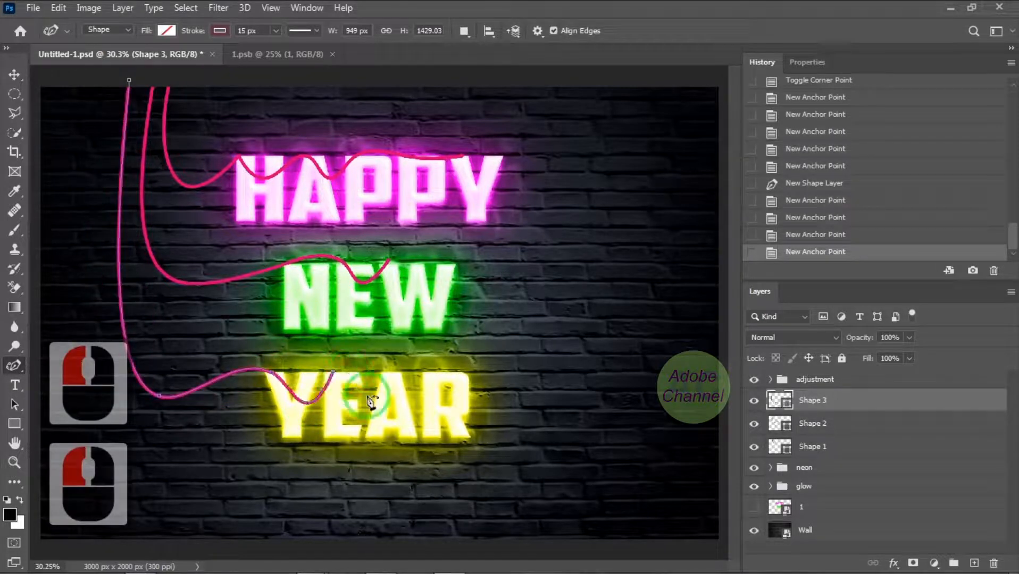
pyautogui.click(361, 394)
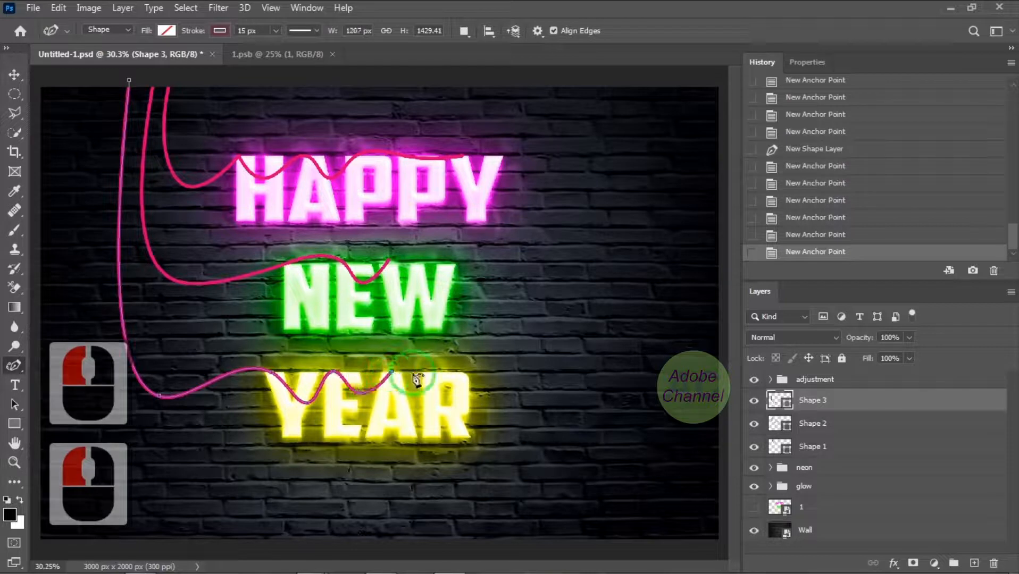
pyautogui.click(414, 396)
pyautogui.click(439, 372)
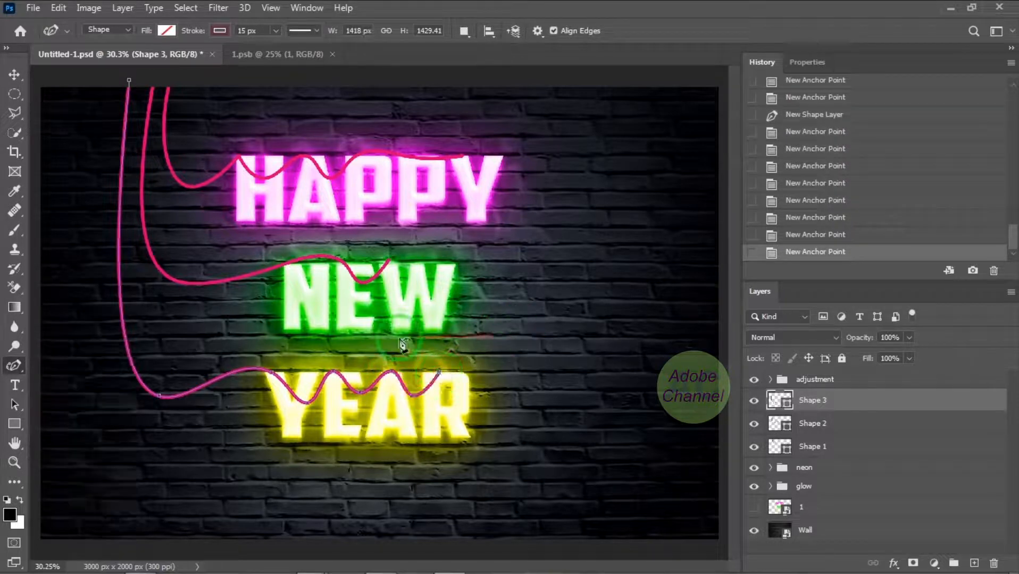
pyautogui.click(16, 75)
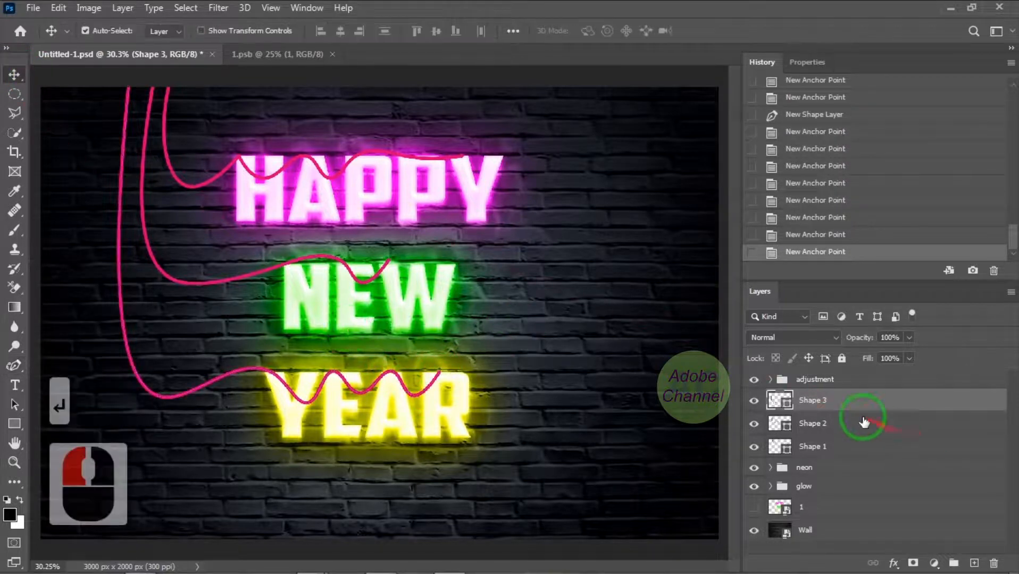
# Group the three wire shape layers and name the group "wires"
pyautogui.keyDown('shift'); pyautogui.click(865, 425); pyautogui.keyUp('shift')
pyautogui.keyDown('shift'); pyautogui.click(863, 445); pyautogui.keyUp('shift')
pyautogui.hotkey('ctrl', 'g')
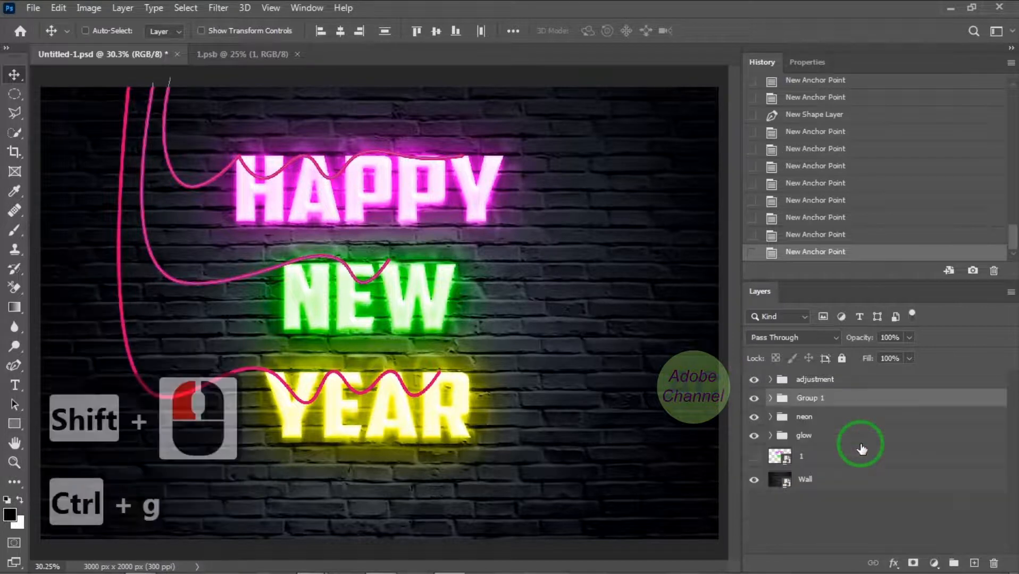
pyautogui.doubleClick(810, 399)
pyautogui.write('w')
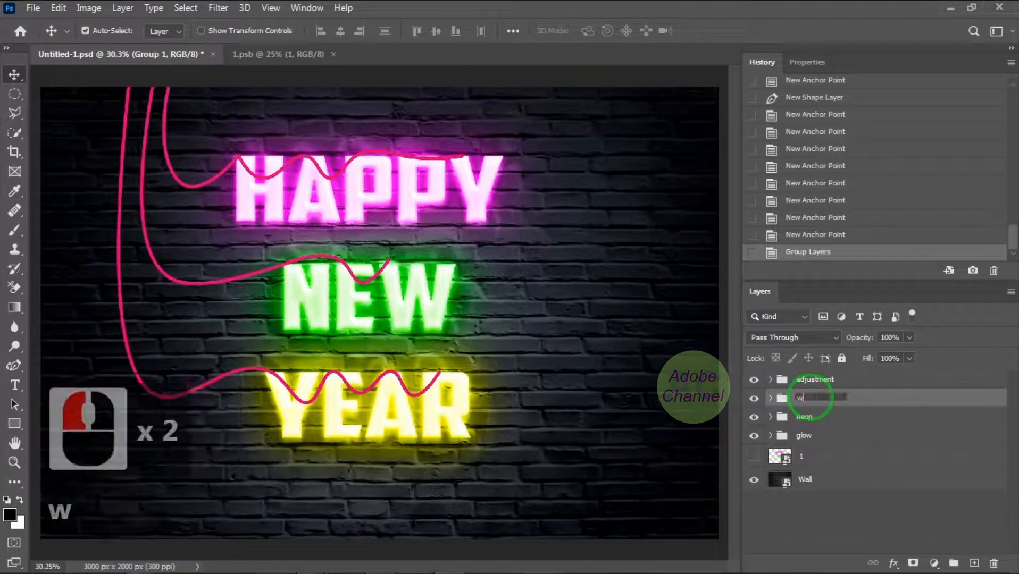
pyautogui.write('ires')
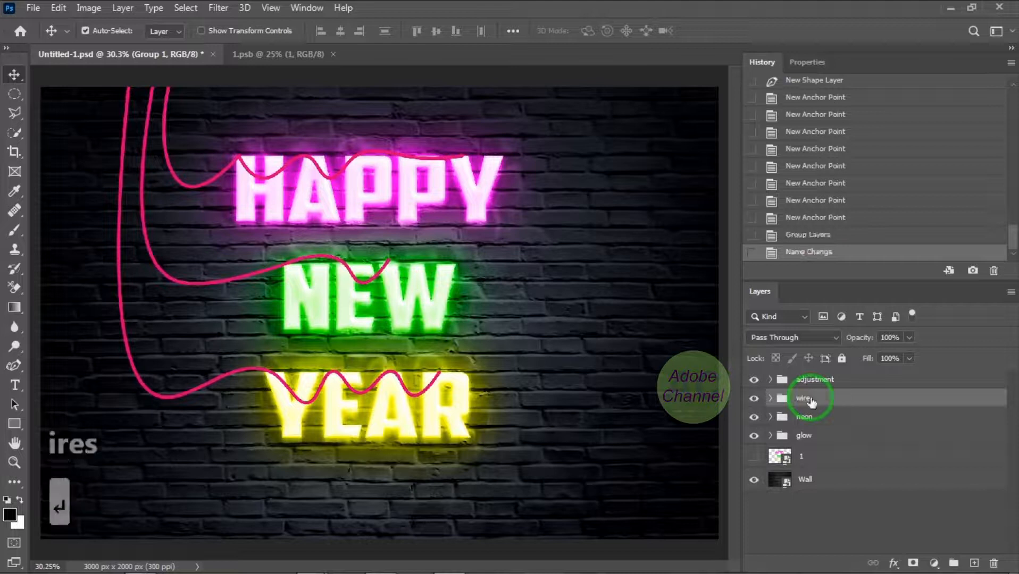
# Move the wires group below the glow group and apply the third, black Neon Tutorial Styles preset to it
pyautogui.moveTo(837, 402); pyautogui.dragTo(838, 445)
pyautogui.doubleClick(850, 441)
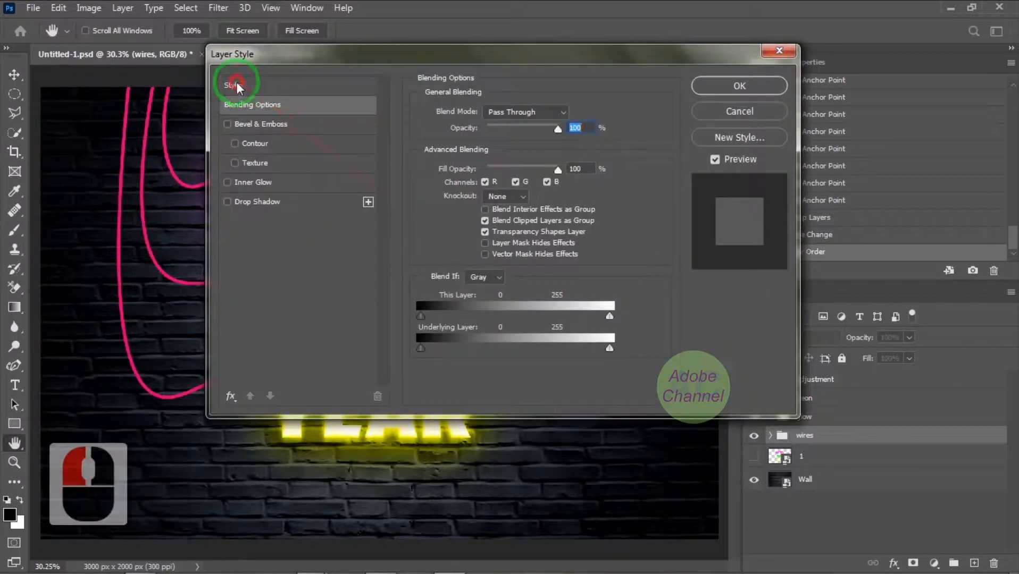
pyautogui.click(237, 84)
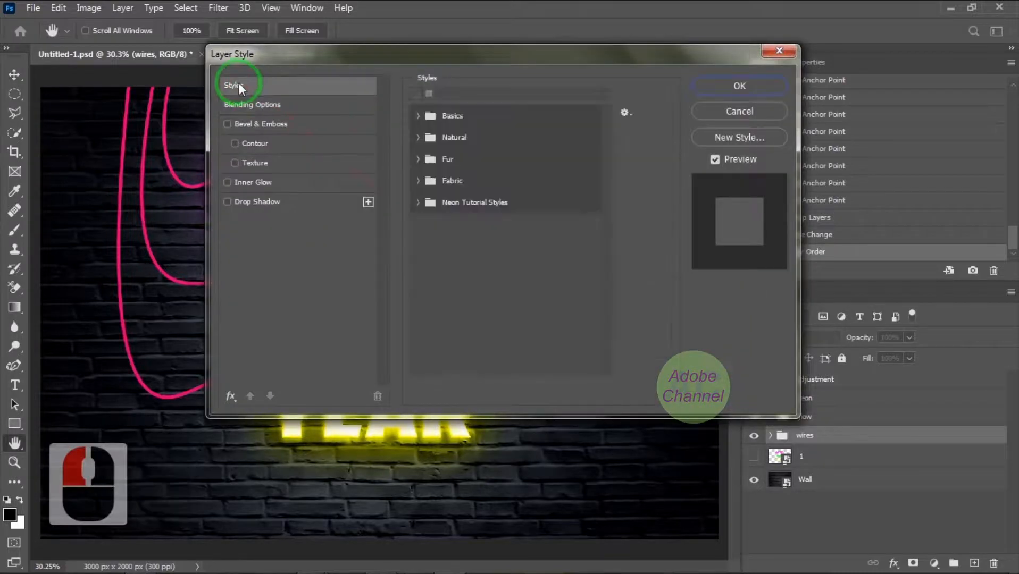
pyautogui.click(418, 202)
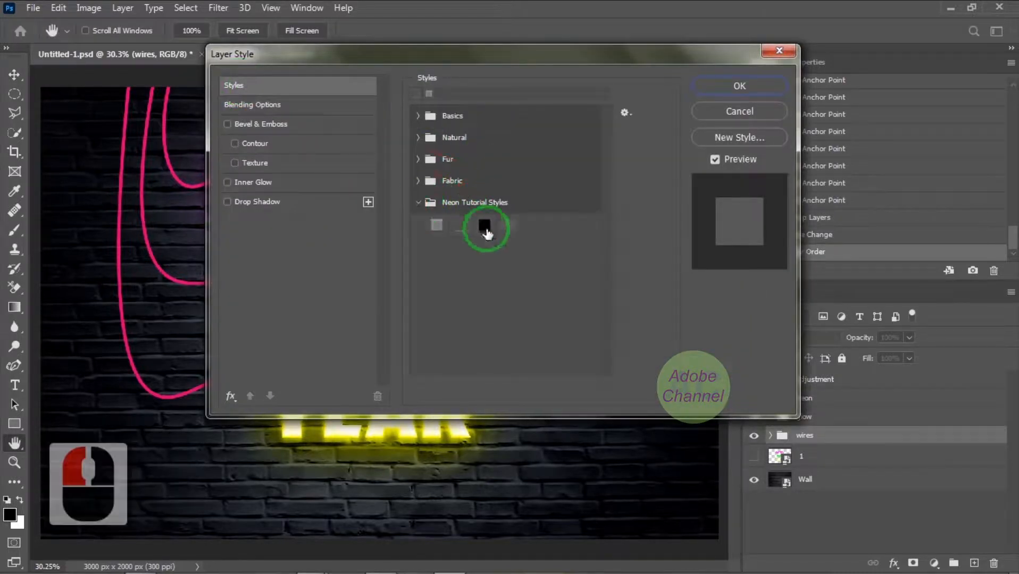
pyautogui.click(486, 228)
pyautogui.click(752, 87)
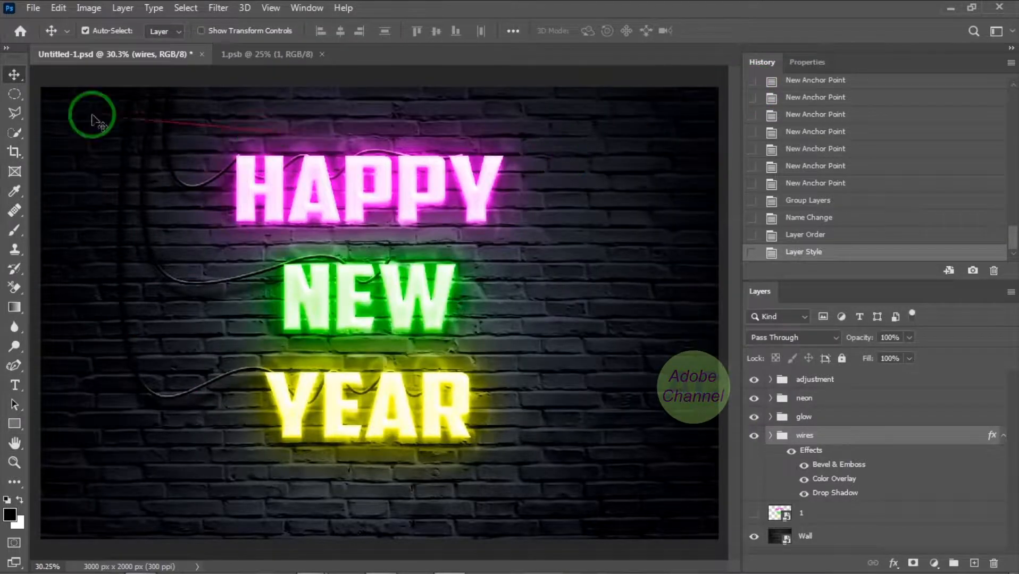
# Add a new layer above the wires group and paint one hard round black 90 px dot above the H of HAPPY
pyautogui.click(16, 232)
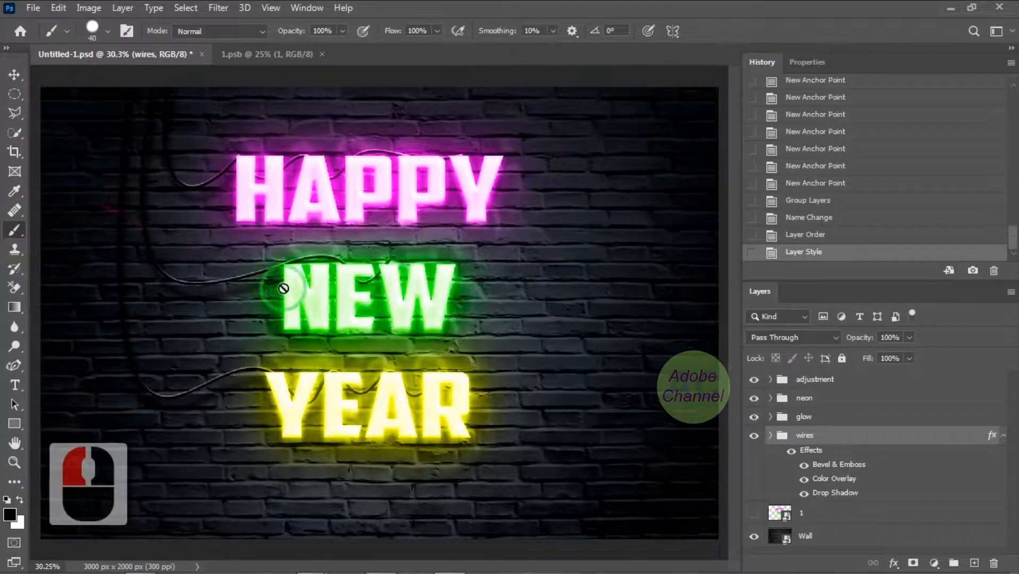
pyautogui.click(974, 564)
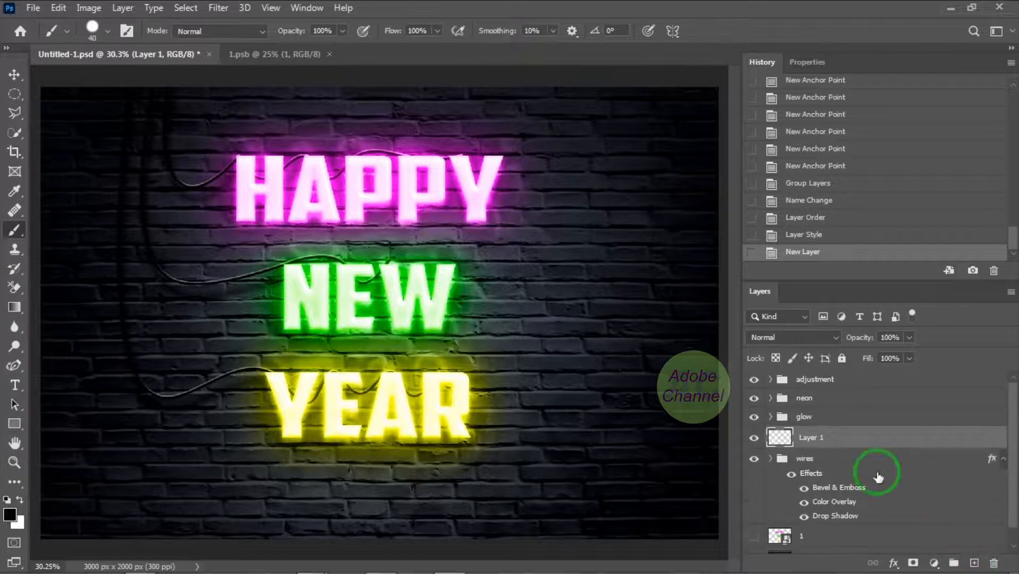
pyautogui.click(108, 34)
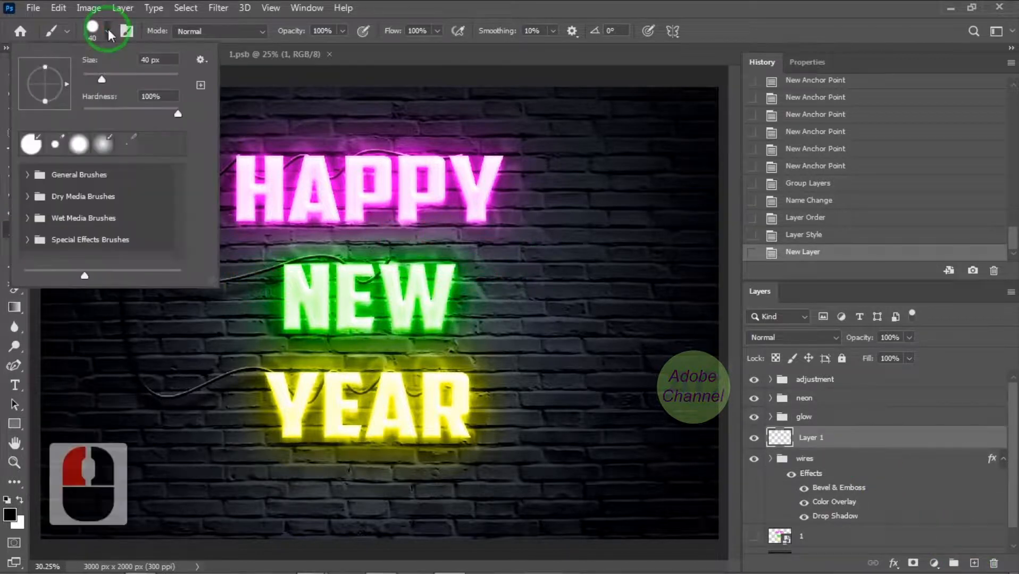
pyautogui.click(151, 97)
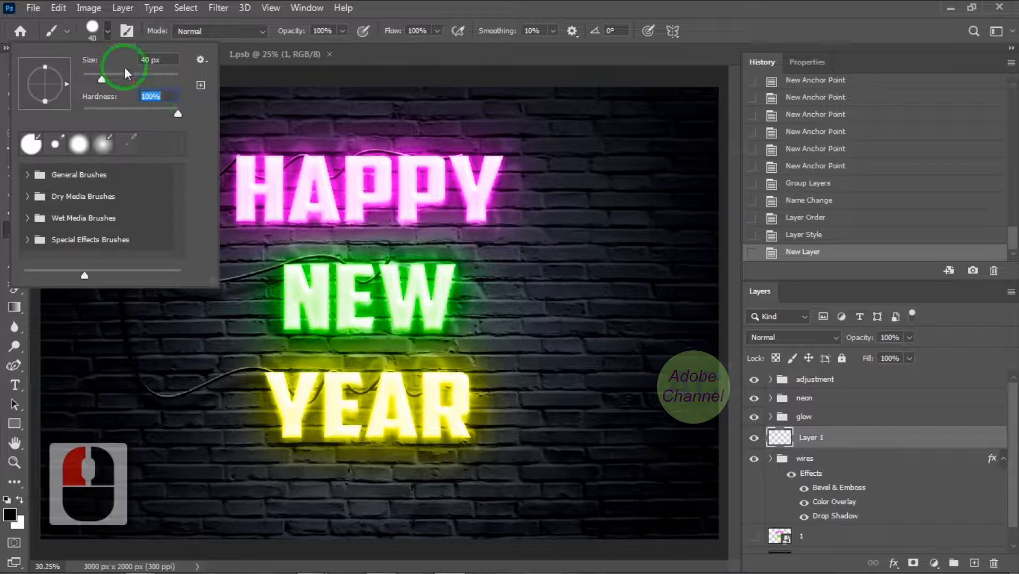
pyautogui.moveTo(151, 60); pyautogui.dragTo(128, 62)
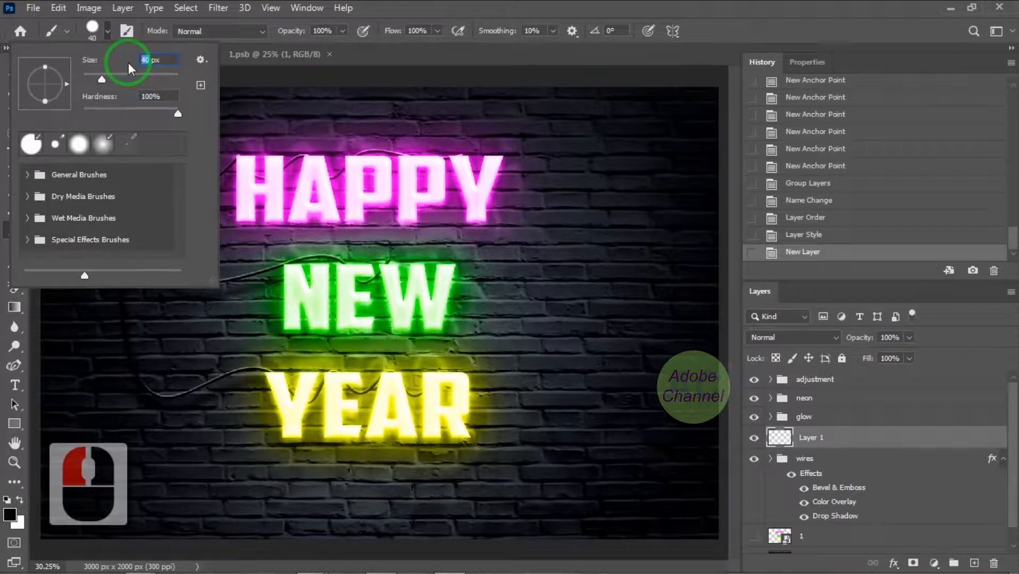
pyautogui.write('90')
pyautogui.press('Return')
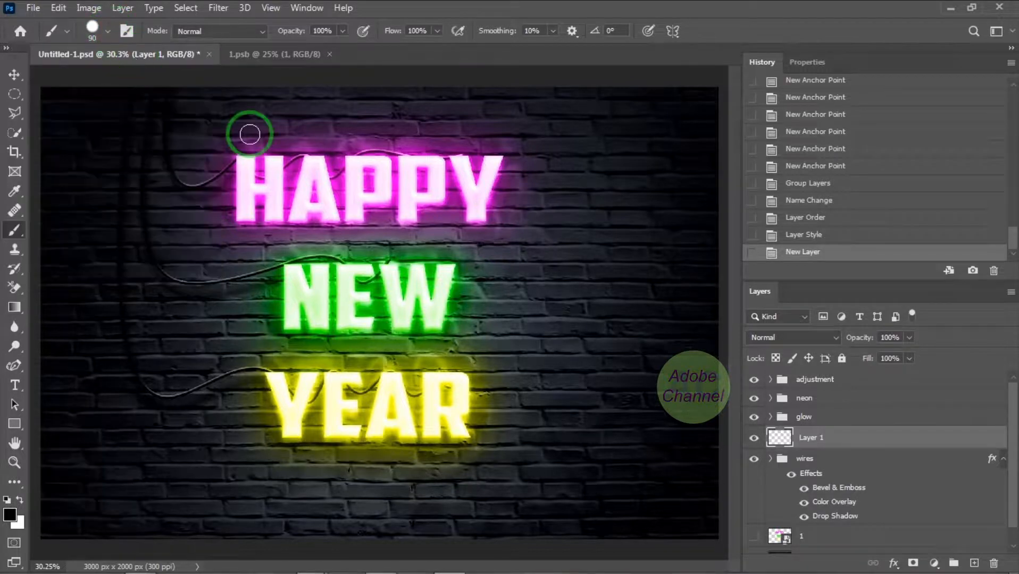
pyautogui.moveTo(249, 134); pyautogui.dragTo(263, 134)
pyautogui.scroll(16, 246, 132)
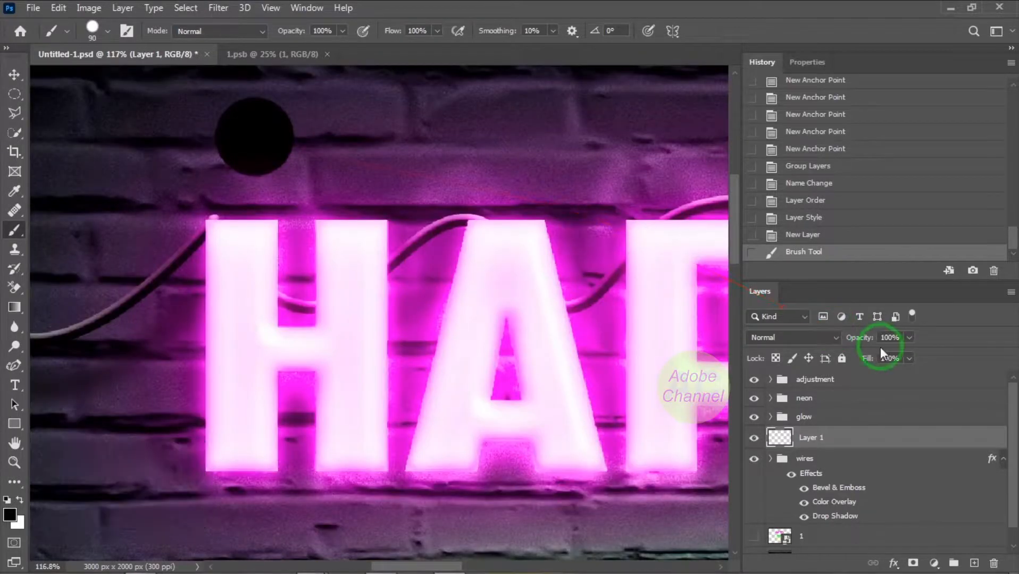
# Apply the fourth Neon Tutorial Styles preset to the dot layer, Layer 1
pyautogui.doubleClick(862, 439)
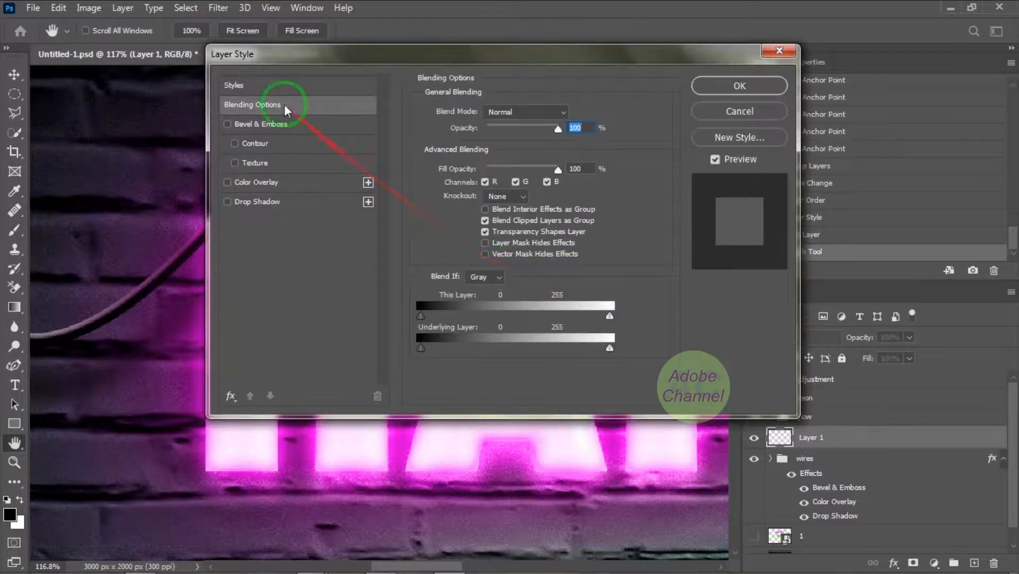
pyautogui.click(247, 86)
pyautogui.click(418, 203)
pyautogui.click(509, 226)
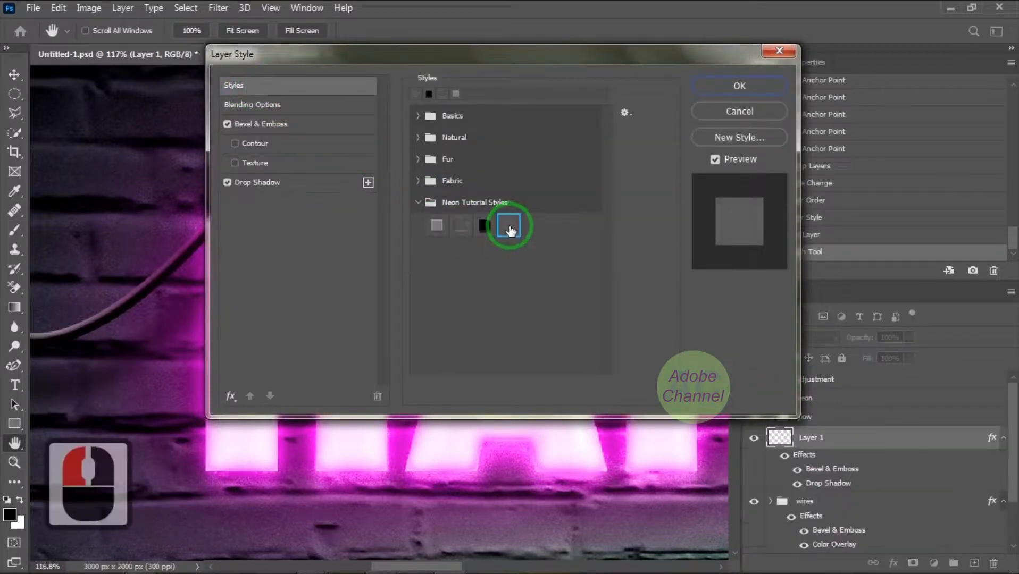
pyautogui.click(752, 87)
pyautogui.scroll(-6, 354, 154)
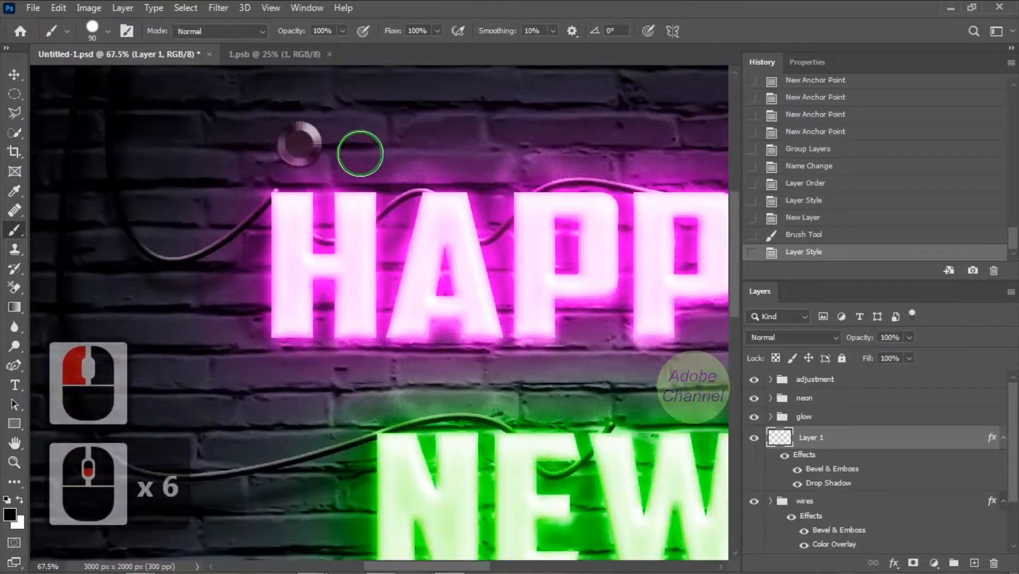
pyautogui.scroll(-2, 302, 145)
# With Auto-Select off, place copies of the styled dot at the top and bottom stroke ends of the HAPPY letters, nudging them into alignment
pyautogui.click(14, 76)
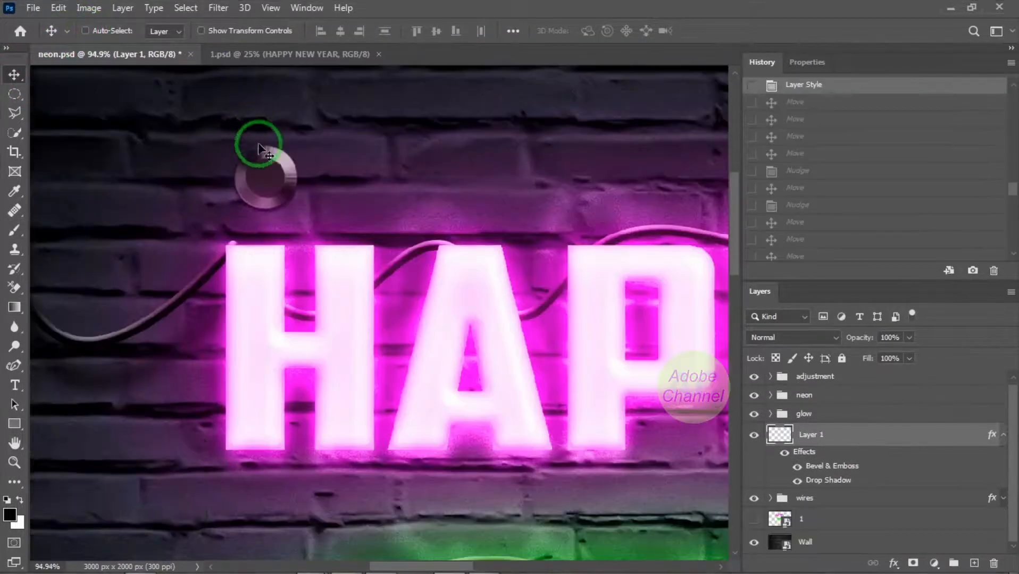
pyautogui.moveTo(258, 142); pyautogui.dragTo(567, 259)
pyautogui.press('Left')
pyautogui.press('Left')
pyautogui.press('Left')
pyautogui.press('Left')
pyautogui.press('Left')
pyautogui.press('Left')
pyautogui.press('Left')
pyautogui.press('Left')
pyautogui.press('Left')
pyautogui.press('Up')
pyautogui.press('Up')
pyautogui.press('Up')
# Place copies of the styled dot at the top and bottom stroke ends of the NEW letters and nudge them into alignment
pyautogui.press('Up')
pyautogui.press('Up')
pyautogui.press('Up')
pyautogui.press('Up')
pyautogui.press('Up')
pyautogui.press('Up')
pyautogui.press('Up')
pyautogui.press('Up')
pyautogui.keyDown('alt'); pyautogui.moveTo(566, 232); pyautogui.dragTo(576, 402); pyautogui.keyUp('alt')
pyautogui.keyDown('alt'); pyautogui.moveTo(584, 467); pyautogui.dragTo(673, 347); pyautogui.keyUp('alt')
pyautogui.keyDown('alt'); pyautogui.moveTo(619, 419); pyautogui.dragTo(619, 419); pyautogui.keyUp('alt')
pyautogui.hscroll(5, 618, 419)
pyautogui.keyDown('alt'); pyautogui.moveTo(359, 287); pyautogui.dragTo(560, 270); pyautogui.keyUp('alt')
pyautogui.keyDown('alt'); pyautogui.moveTo(565, 234); pyautogui.dragTo(605, 406); pyautogui.keyUp('alt')
pyautogui.moveTo(735, 275); pyautogui.dragTo(740, 346)
pyautogui.keyDown('alt'); pyautogui.moveTo(591, 114); pyautogui.dragTo(385, 403); pyautogui.keyUp('alt')
pyautogui.press('Left')
pyautogui.press('Left')
pyautogui.press('Left')
pyautogui.press('Left')
pyautogui.press('Left')
pyautogui.press('Left')
pyautogui.keyDown('alt'); pyautogui.moveTo(385, 403); pyautogui.dragTo(261, 417); pyautogui.keyUp('alt')
pyautogui.press('Left')
pyautogui.press('Left')
pyautogui.press('Left')
pyautogui.press('Left')
pyautogui.press('Left')
pyautogui.keyDown('alt'); pyautogui.moveTo(261, 416); pyautogui.dragTo(68, 225); pyautogui.keyUp('alt')
pyautogui.keyDown('alt'); pyautogui.moveTo(68, 226); pyautogui.dragTo(154, 402); pyautogui.keyUp('alt')
pyautogui.press('Up')
pyautogui.press('Up')
pyautogui.press('Up')
pyautogui.press('Up')
pyautogui.press('Up')
pyautogui.press('Up')
pyautogui.keyDown('alt'); pyautogui.moveTo(152, 422); pyautogui.dragTo(74, 422); pyautogui.keyUp('alt')
pyautogui.press('Down')
pyautogui.press('Down')
pyautogui.press('Down')
pyautogui.press('Down')
pyautogui.press('Down')
pyautogui.press('Down')
pyautogui.press('Down')
pyautogui.press('Down')
pyautogui.press('Down')
pyautogui.press('Down')
# Place copies of the styled dot at the top and bottom stroke ends of the YEAR letters and nudge them into alignment
pyautogui.press('Down')
pyautogui.press('Down')
pyautogui.press('Down')
pyautogui.press('Down')
pyautogui.press('Down')
pyautogui.press('Down')
pyautogui.press('Right')
pyautogui.press('Right')
pyautogui.press('Right')
pyautogui.press('Right')
pyautogui.moveTo(471, 567); pyautogui.dragTo(449, 566)
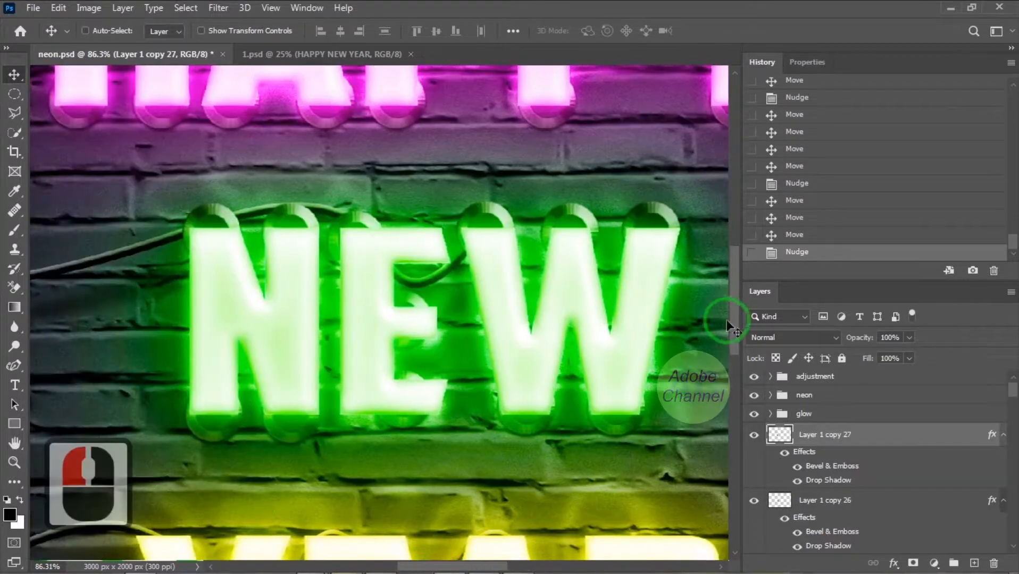
pyautogui.moveTo(734, 316); pyautogui.dragTo(734, 369)
pyautogui.keyDown('alt'); pyautogui.moveTo(207, 183); pyautogui.dragTo(339, 492); pyautogui.keyUp('alt')
pyautogui.press('Down')
pyautogui.press('Down')
pyautogui.press('Down')
pyautogui.press('Down')
pyautogui.press('Down')
pyautogui.press('Down')
pyautogui.press('Down')
pyautogui.press('Down')
pyautogui.press('Down')
pyautogui.press('Down')
pyautogui.press('Down')
pyautogui.press('Down')
pyautogui.press('Down')
pyautogui.press('Down')
pyautogui.press('Down')
pyautogui.press('Down')
pyautogui.press('Down')
pyautogui.press('Down')
pyautogui.press('Down')
pyautogui.press('Down')
pyautogui.press('Down')
pyautogui.press('Down')
pyautogui.press('Down')
pyautogui.press('Down')
pyautogui.press('Left')
pyautogui.press('Left')
pyautogui.press('Left')
pyautogui.press('Left')
pyautogui.press('Left')
pyautogui.press('Left')
pyautogui.press('Left')
pyautogui.press('Left')
pyautogui.press('Left')
pyautogui.press('Left')
pyautogui.press('Left')
pyautogui.press('Left')
pyautogui.press('Left')
pyautogui.press('Left')
pyautogui.press('Left')
pyautogui.press('Left')
pyautogui.press('Left')
pyautogui.press('Left')
pyautogui.press('Left')
pyautogui.press('Left')
pyautogui.keyDown('alt'); pyautogui.moveTo(334, 492); pyautogui.dragTo(502, 293); pyautogui.keyUp('alt')
pyautogui.press('Up')
pyautogui.press('Up')
pyautogui.press('Up')
pyautogui.press('Up')
pyautogui.press('Up')
pyautogui.press('Up')
pyautogui.press('Up')
pyautogui.press('Up')
pyautogui.press('Up')
pyautogui.press('Up')
pyautogui.press('Up')
pyautogui.press('Up')
pyautogui.press('Up')
pyautogui.press('Up')
pyautogui.press('Up')
pyautogui.press('Up')
pyautogui.press('Up')
pyautogui.press('Up')
pyautogui.press('Up')
pyautogui.press('Up')
pyautogui.keyDown('alt'); pyautogui.moveTo(503, 293); pyautogui.dragTo(606, 491); pyautogui.keyUp('alt')
pyautogui.press('Left')
pyautogui.press('Left')
pyautogui.press('Left')
pyautogui.press('Left')
pyautogui.press('Left')
pyautogui.press('Up')
pyautogui.press('Up')
pyautogui.press('Up')
pyautogui.press('Up')
pyautogui.press('Up')
pyautogui.press('Up')
pyautogui.press('Up')
pyautogui.press('Up')
pyautogui.press('Up')
pyautogui.press('Up')
pyautogui.press('Up')
pyautogui.press('Up')
pyautogui.press('Up')
pyautogui.press('Up')
pyautogui.press('Up')
pyautogui.press('Up')
pyautogui.press('Up')
pyautogui.press('Up')
pyautogui.press('Up')
pyautogui.press('Up')
# Group all the dot layers from Layer 1 copy 40 down to Layer 1
pyautogui.keyDown('alt'); pyautogui.scroll(-10, 555, 474); pyautogui.keyUp('alt')
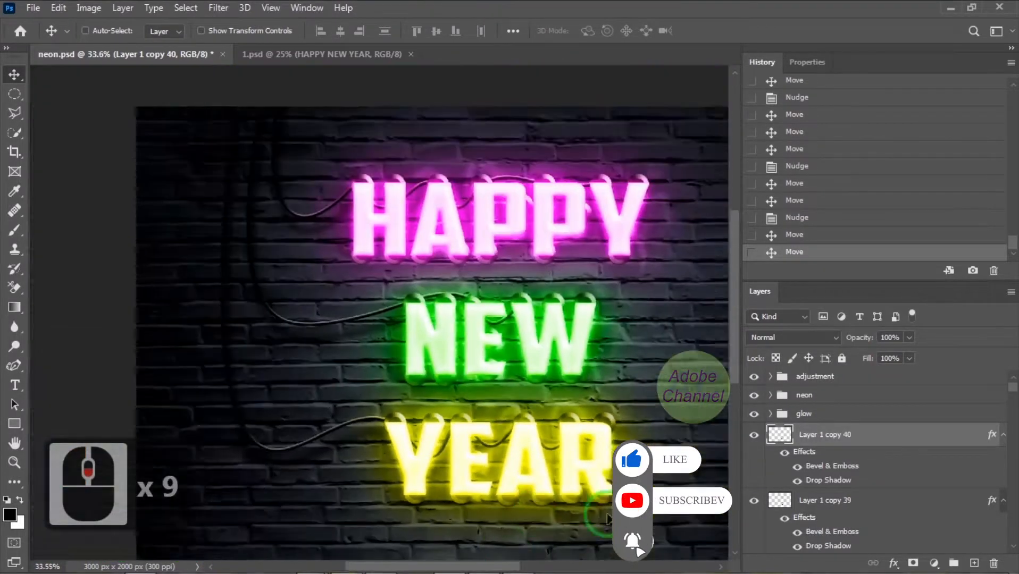
pyautogui.moveTo(1015, 393); pyautogui.dragTo(1011, 549)
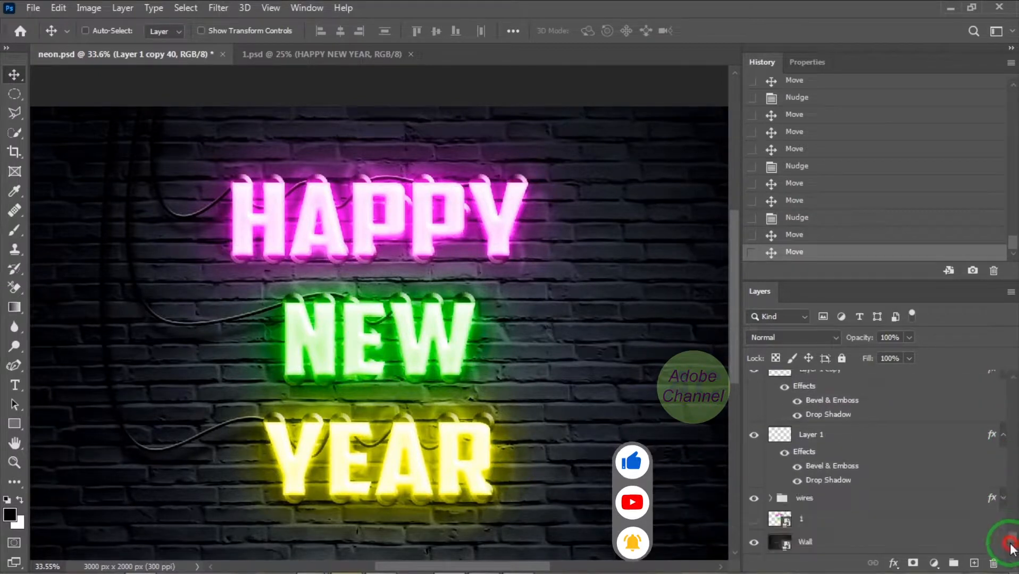
pyautogui.click(869, 431)
pyautogui.keyDown('shift'); pyautogui.click(862, 442); pyautogui.keyUp('shift')
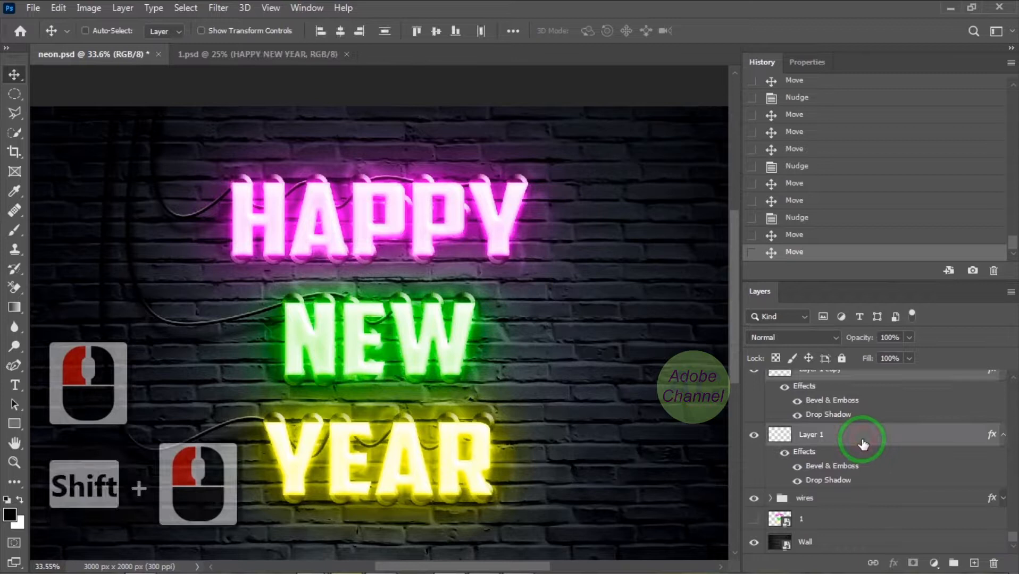
pyautogui.hotkey('ctrl', 'g')
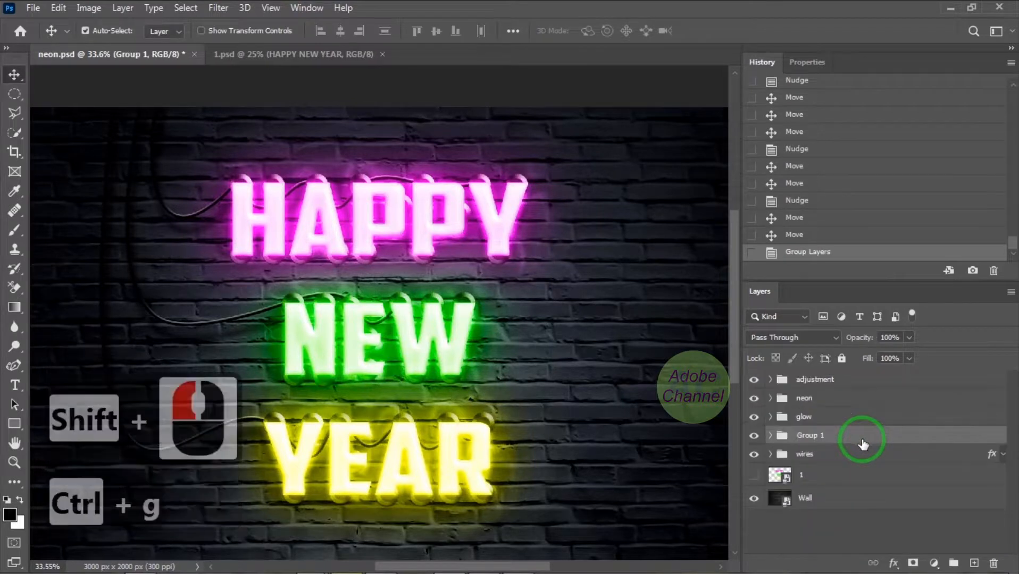